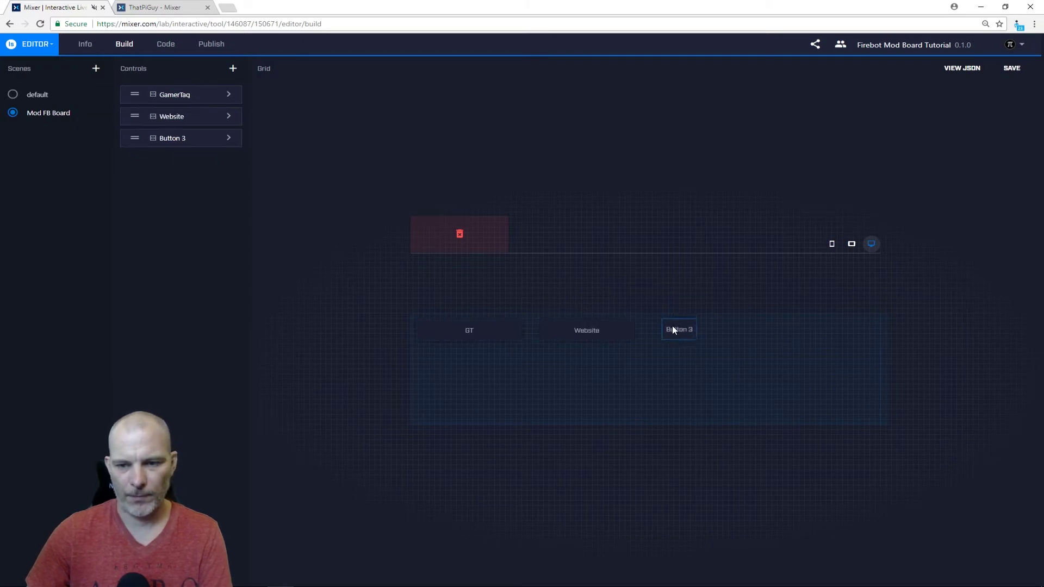
Step: Widen Button 3 to match the other buttons and start a new control for Board On
{"action": "left_click_drag", "start_coordinate": [671, 331], "coordinate": [758, 331]}
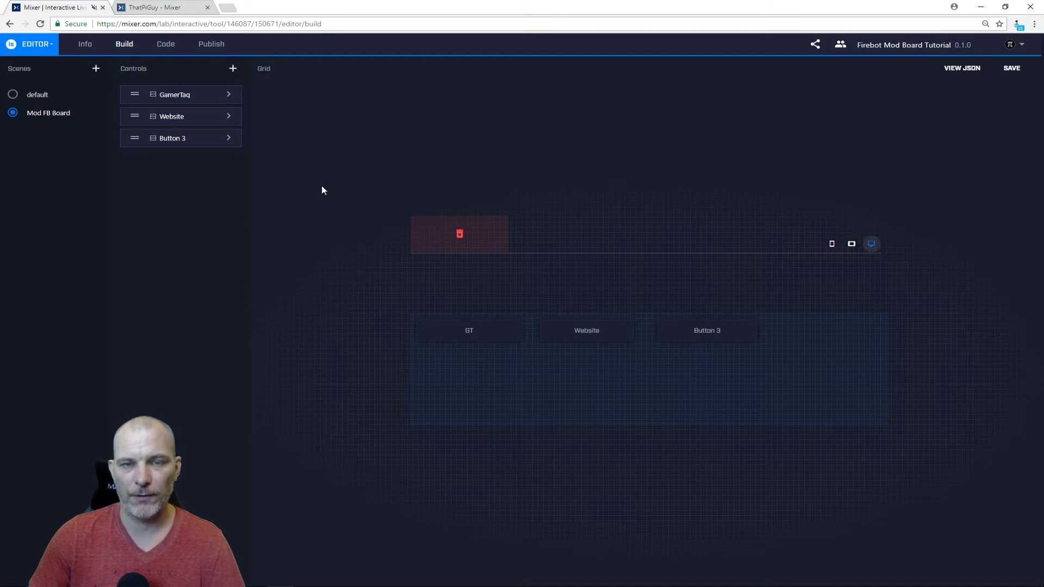
{"action": "left_click", "coordinate": [232, 70]}
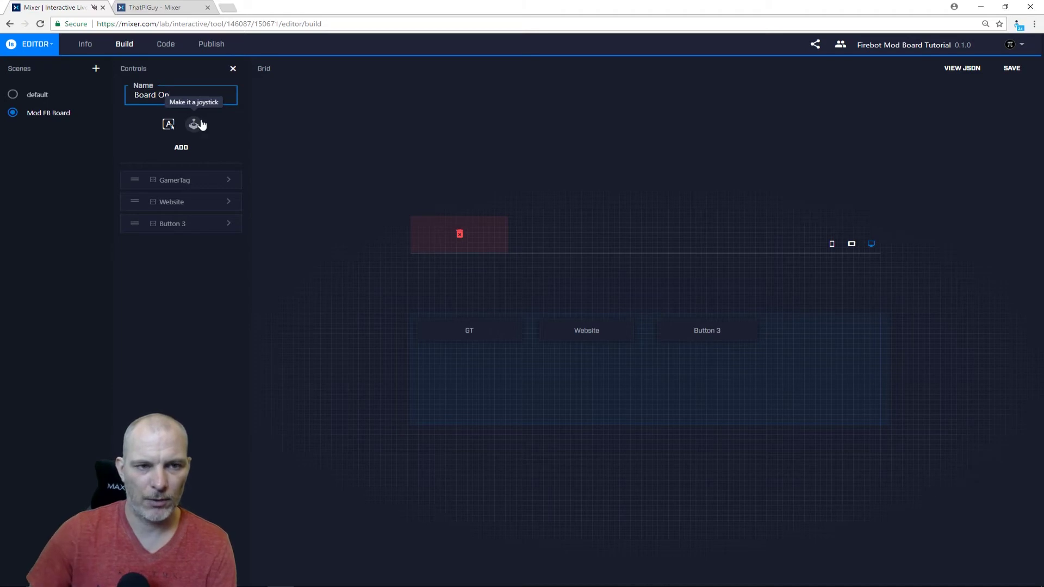
Step: Add the Board On and Board Off controls to the board
{"action": "left_click", "coordinate": [182, 149]}
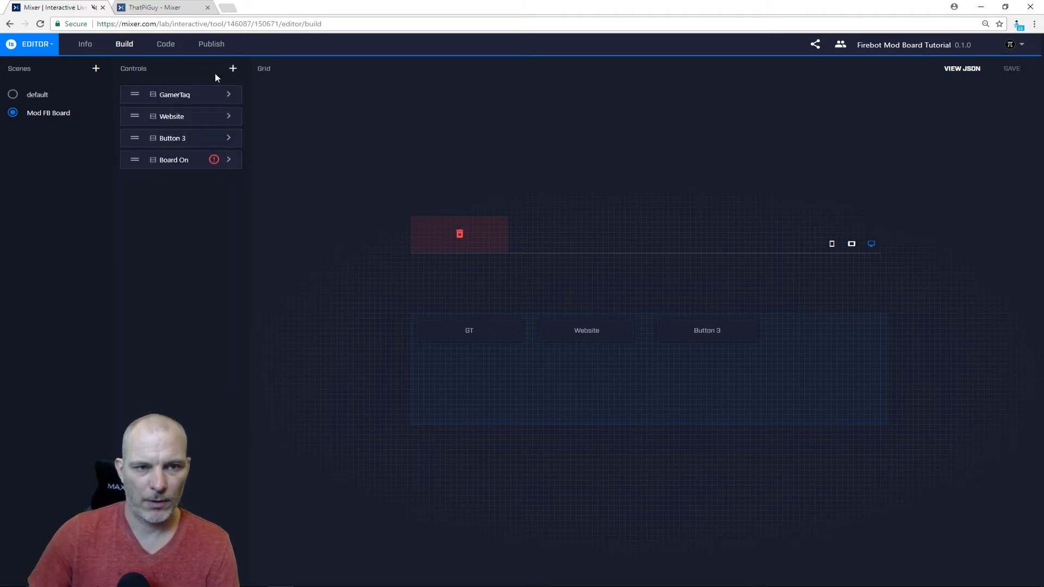
{"action": "left_click", "coordinate": [232, 69]}
{"action": "left_click", "coordinate": [183, 98]}
{"action": "type", "text": "Bo"}
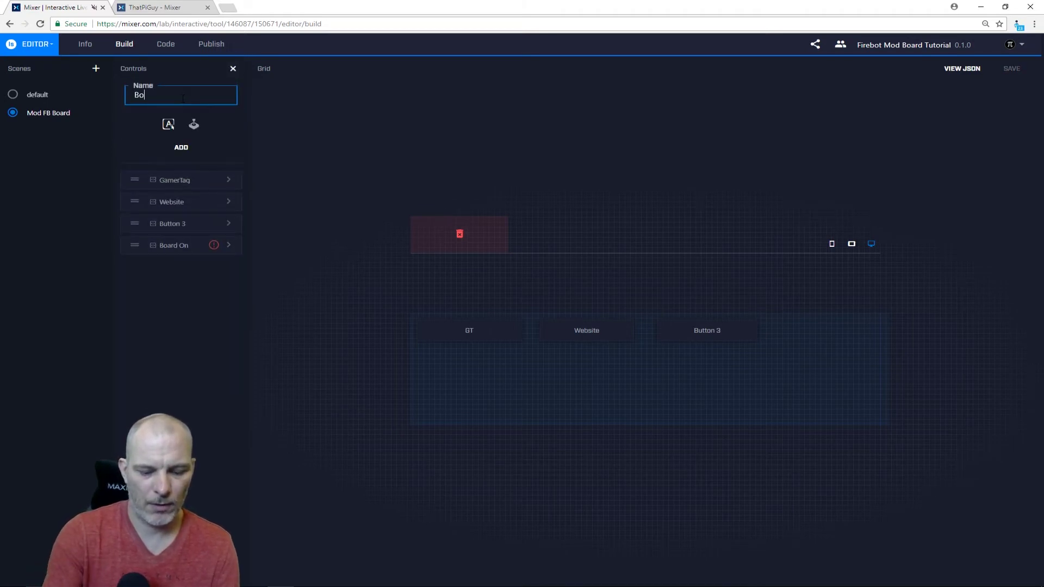
{"action": "left_click", "coordinate": [182, 147]}
Step: Set Board On's display text to 'Board On' with spark cost 0
{"action": "left_click", "coordinate": [228, 159]}
{"action": "left_click", "coordinate": [285, 188]}
{"action": "type", "text": "Board On"}
{"action": "key", "text": "Tab"}
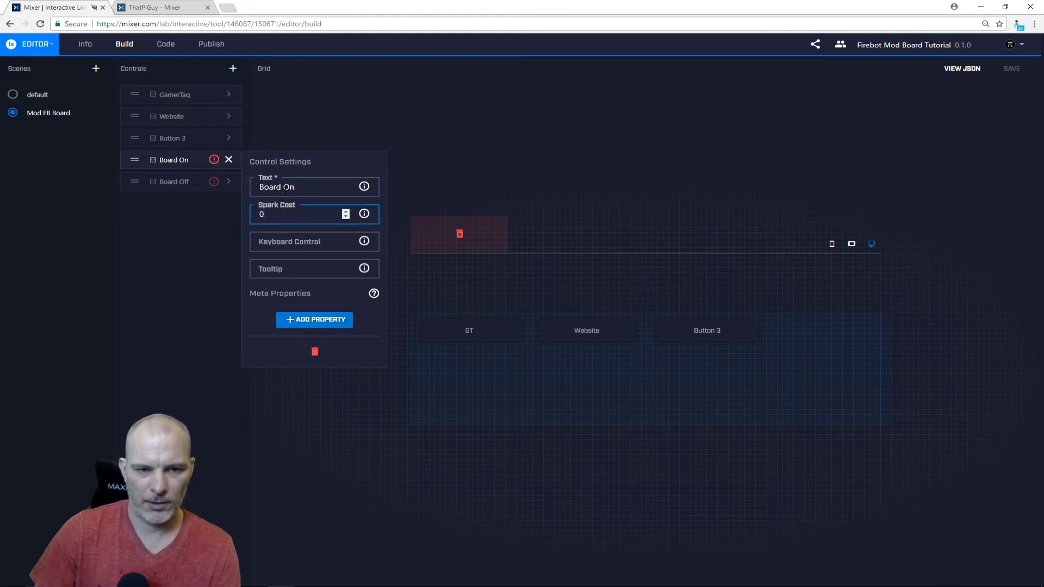
{"action": "type", "text": "0"}
{"action": "key", "text": "Tab"}
{"action": "key", "text": "Tab"}
{"action": "type", "text": "Board On"}
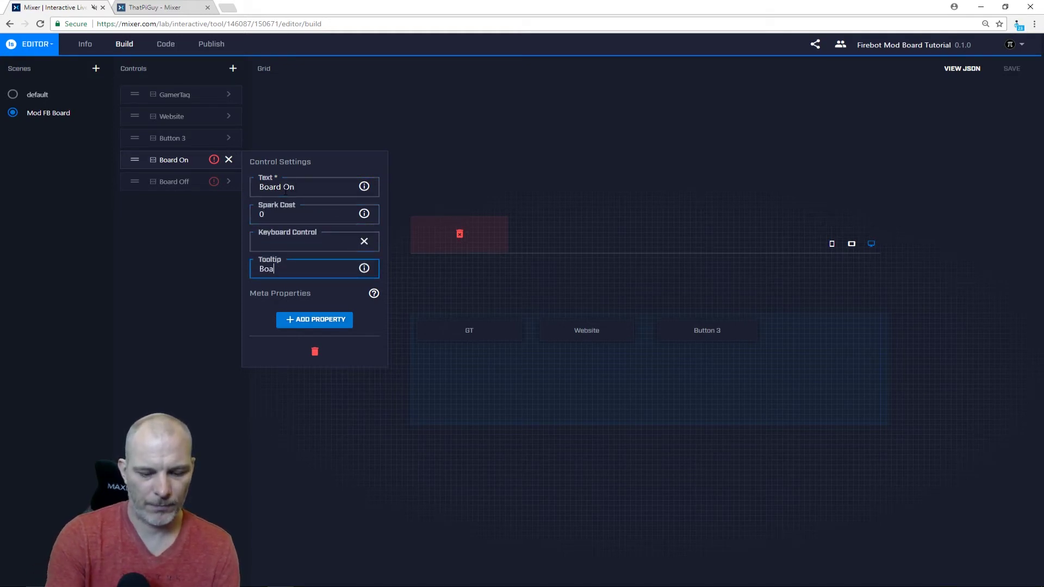
Step: Set Board Off's display text to 'Board Off' with spark cost 0
{"action": "left_click", "coordinate": [233, 181]}
{"action": "left_click", "coordinate": [272, 208]}
{"action": "type", "text": "Boa"}
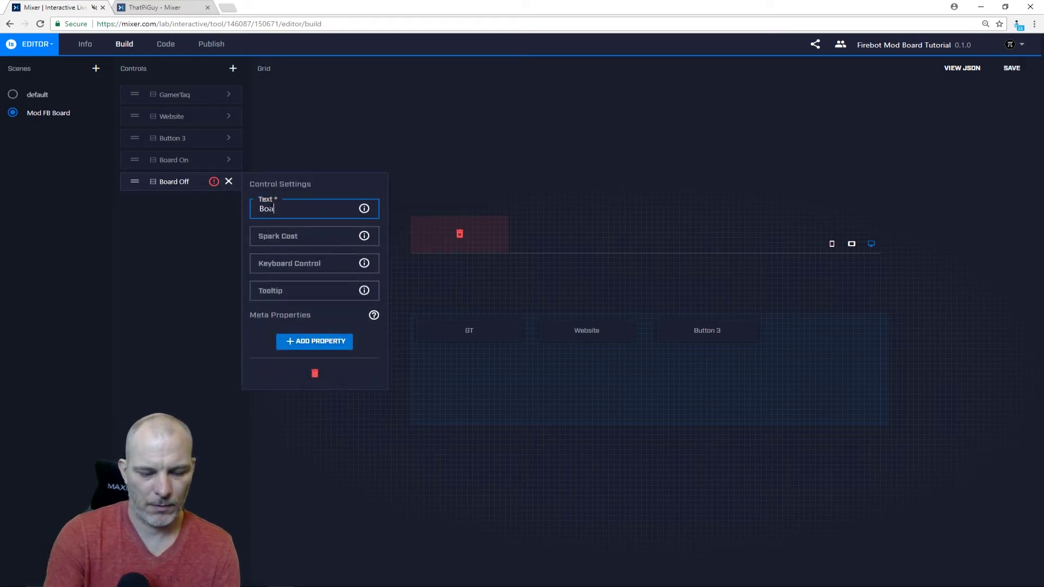
{"action": "type", "text": "rd Off"}
{"action": "key", "text": "Tab"}
{"action": "type", "text": "0"}
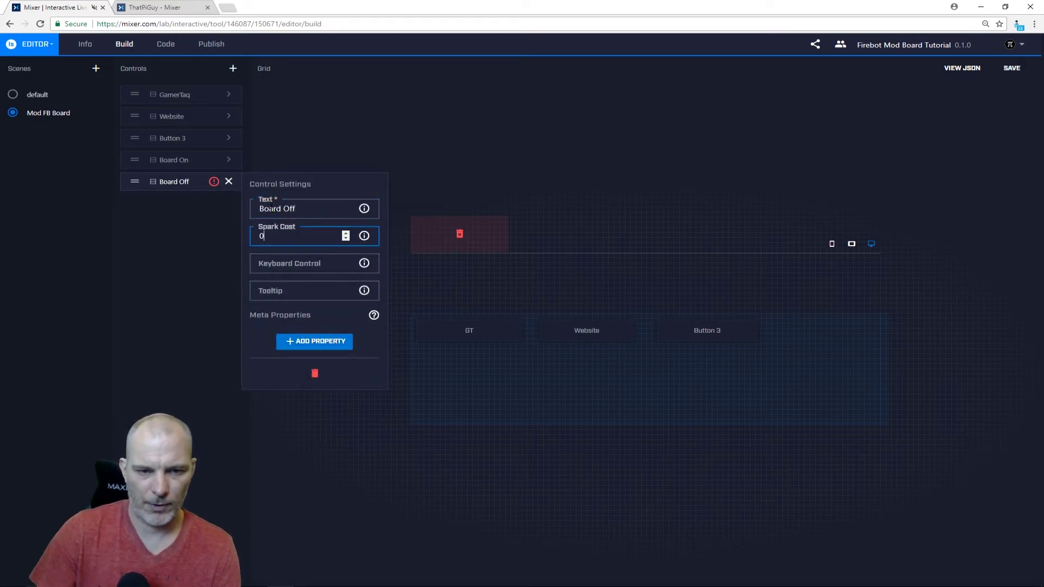
{"action": "key", "text": "Tab"}
{"action": "key", "text": "Tab"}
{"action": "type", "text": "Board Off"}
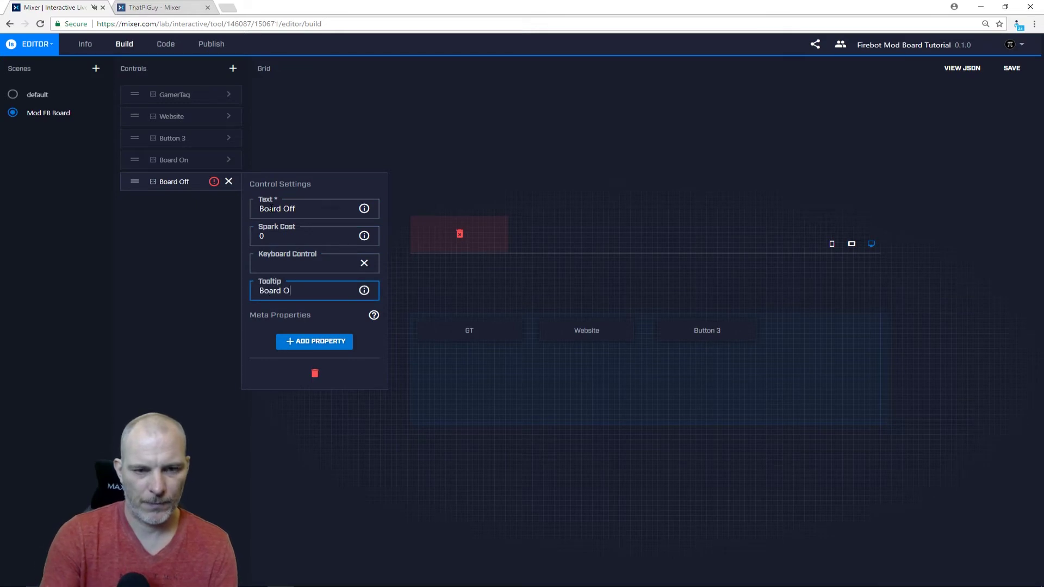
{"action": "left_click", "coordinate": [228, 181]}
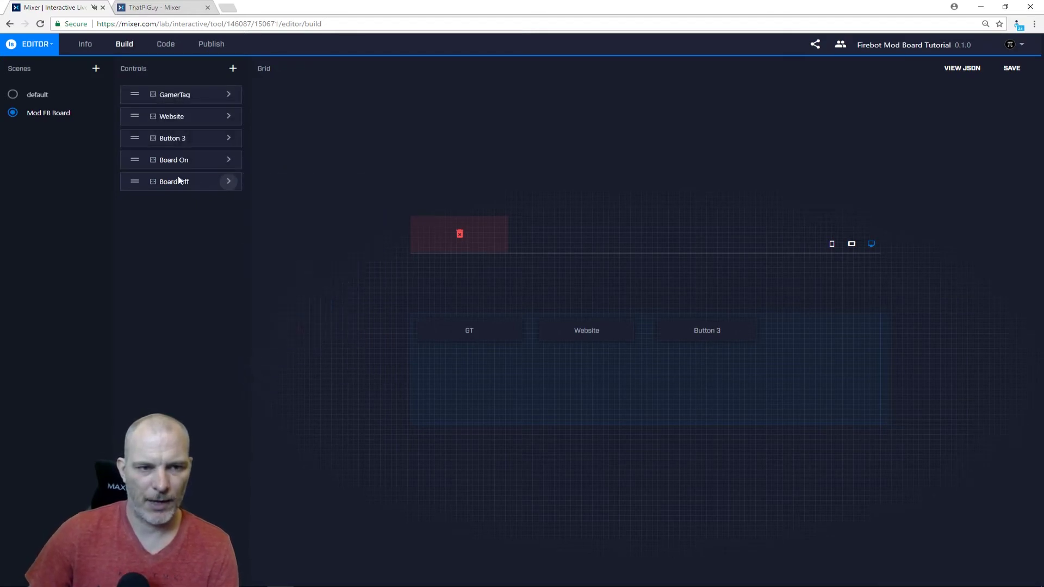
Step: Place Board On and Board Off side by side on the desktop grid
{"action": "left_click_drag", "start_coordinate": [134, 159], "coordinate": [515, 376]}
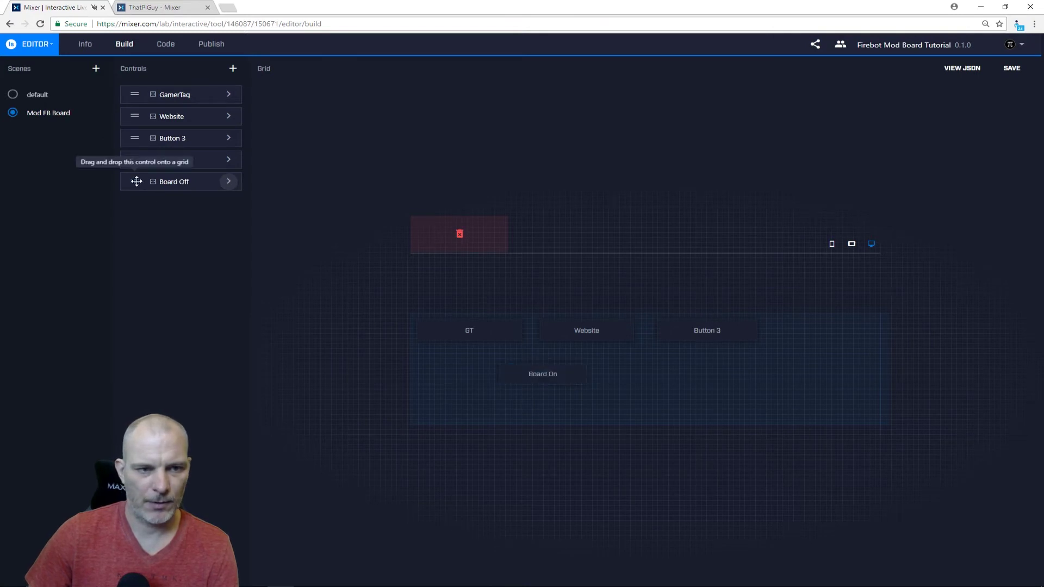
{"action": "left_click_drag", "start_coordinate": [135, 181], "coordinate": [646, 343]}
{"action": "left_click_drag", "start_coordinate": [615, 382], "coordinate": [611, 370]}
Step: Add both controls to the tablet and phone layouts and save the board
{"action": "left_click", "coordinate": [851, 244]}
{"action": "left_click_drag", "start_coordinate": [135, 159], "coordinate": [595, 354]}
{"action": "left_click_drag", "start_coordinate": [135, 181], "coordinate": [655, 358]}
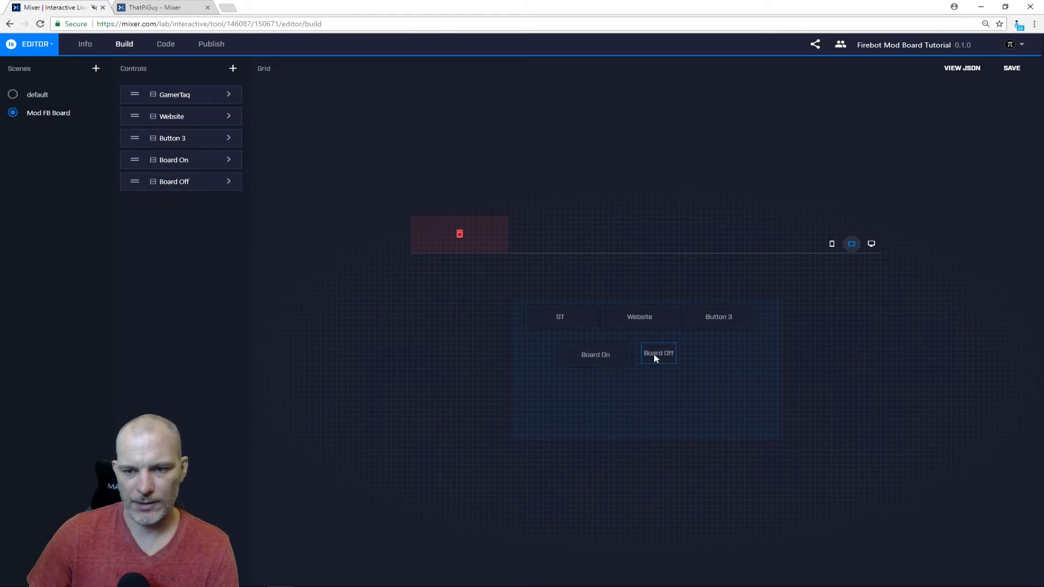
{"action": "left_click", "coordinate": [832, 244]}
{"action": "left_click_drag", "start_coordinate": [135, 160], "coordinate": [602, 351]}
{"action": "left_click_drag", "start_coordinate": [132, 181], "coordinate": [674, 353]}
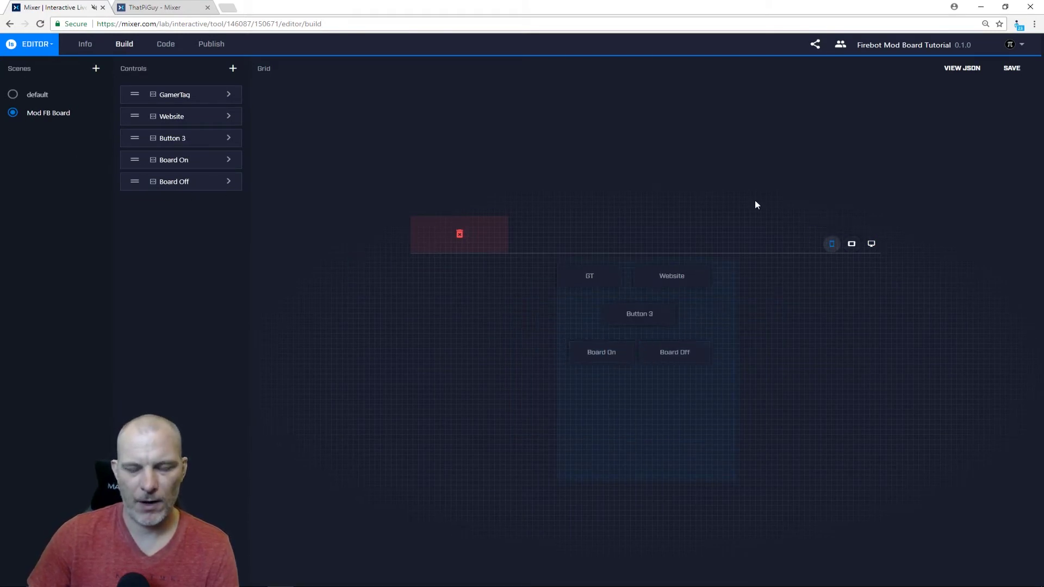
{"action": "left_click", "coordinate": [1011, 72]}
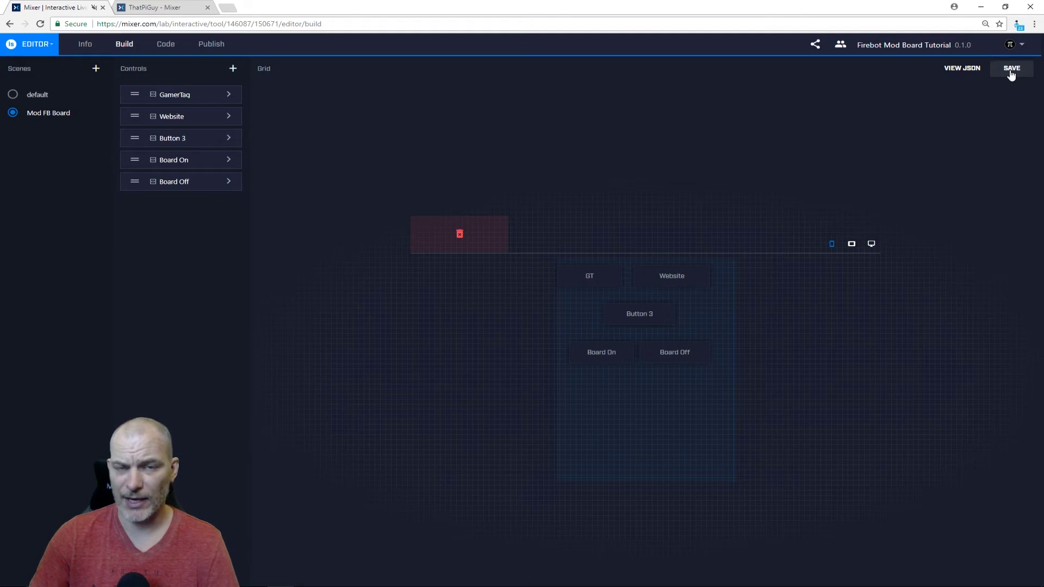
{"action": "left_click", "coordinate": [1010, 73]}
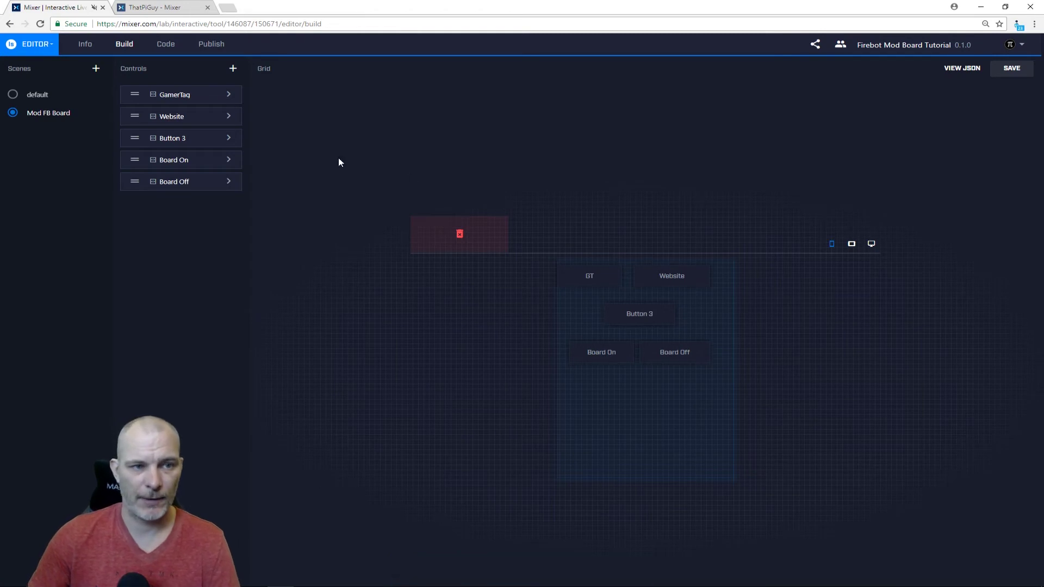
Step: Add a scene named Disabled and give it a new control named SB Disabled
{"action": "left_click", "coordinate": [96, 70]}
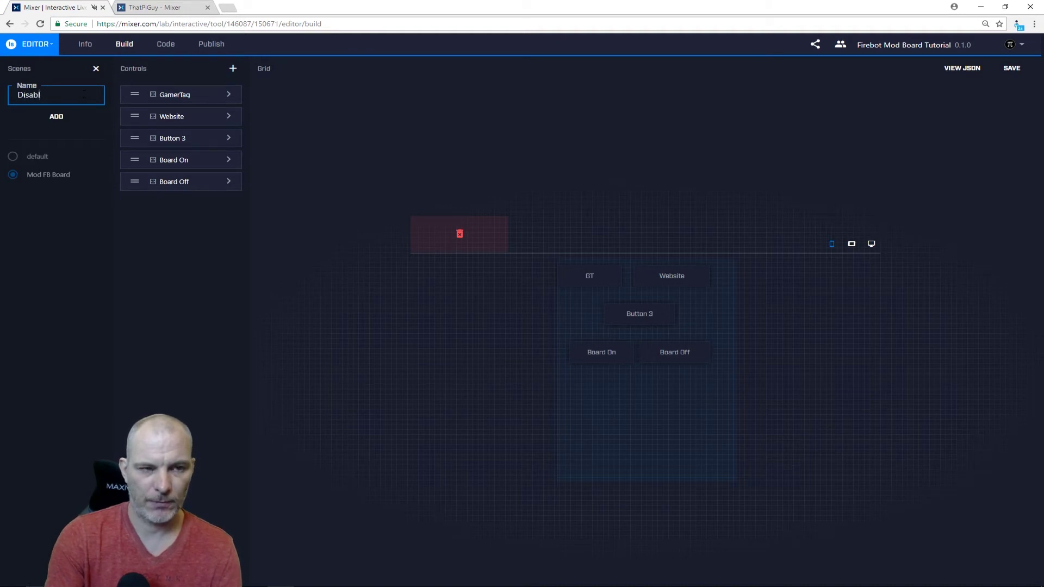
{"action": "left_click", "coordinate": [64, 124]}
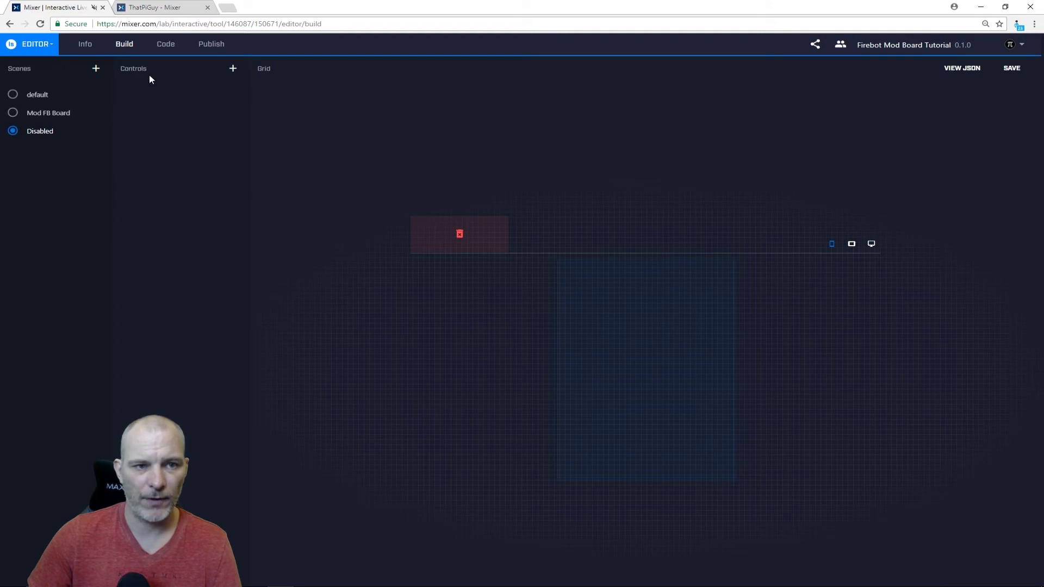
{"action": "left_click", "coordinate": [234, 71]}
{"action": "left_click", "coordinate": [175, 94]}
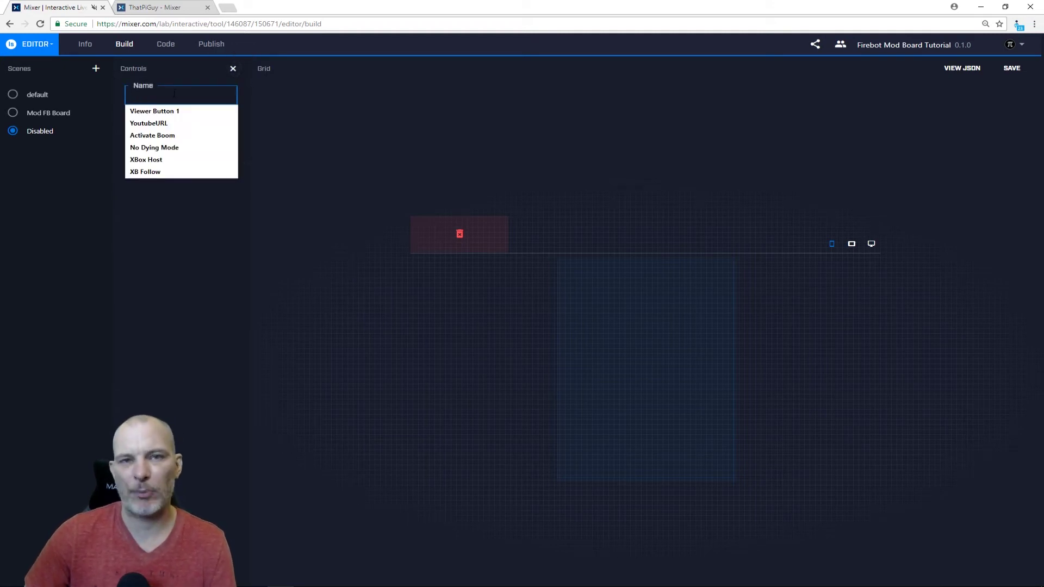
{"action": "type", "text": "D"}
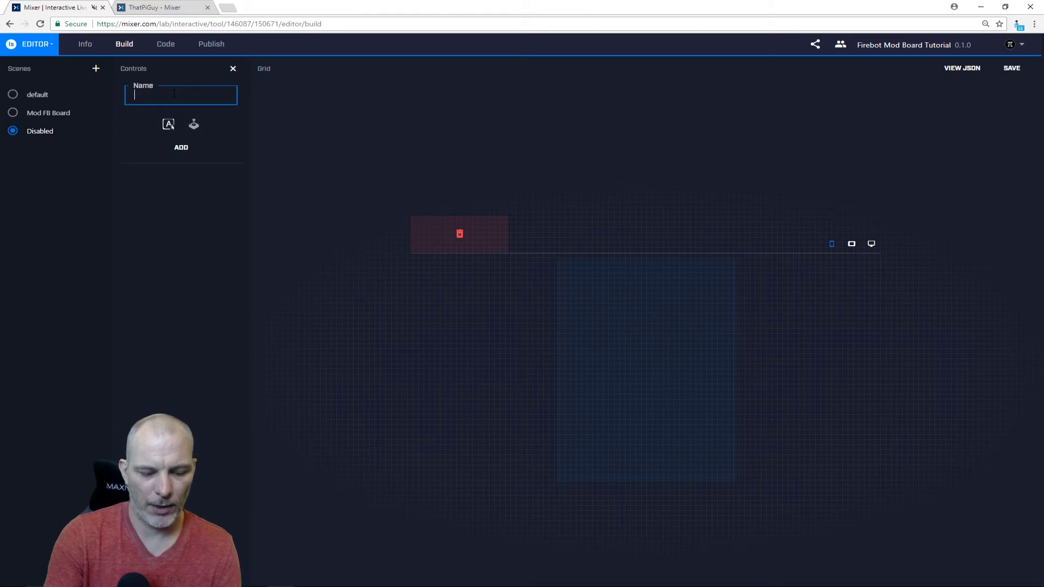
{"action": "type", "text": "B "}
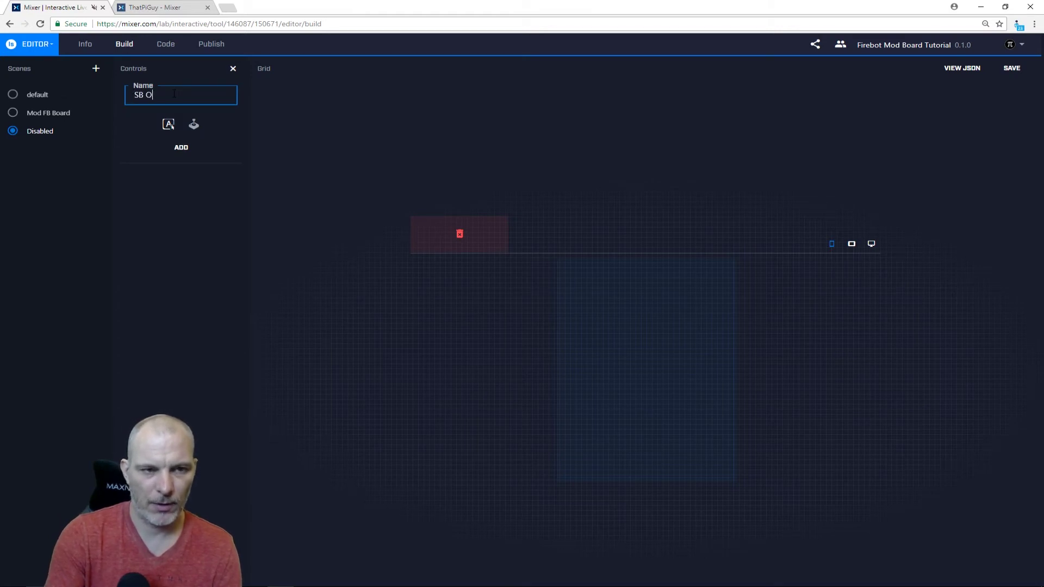
{"action": "type", "text": "Disabled"}
{"action": "key", "text": "ctrl+a"}
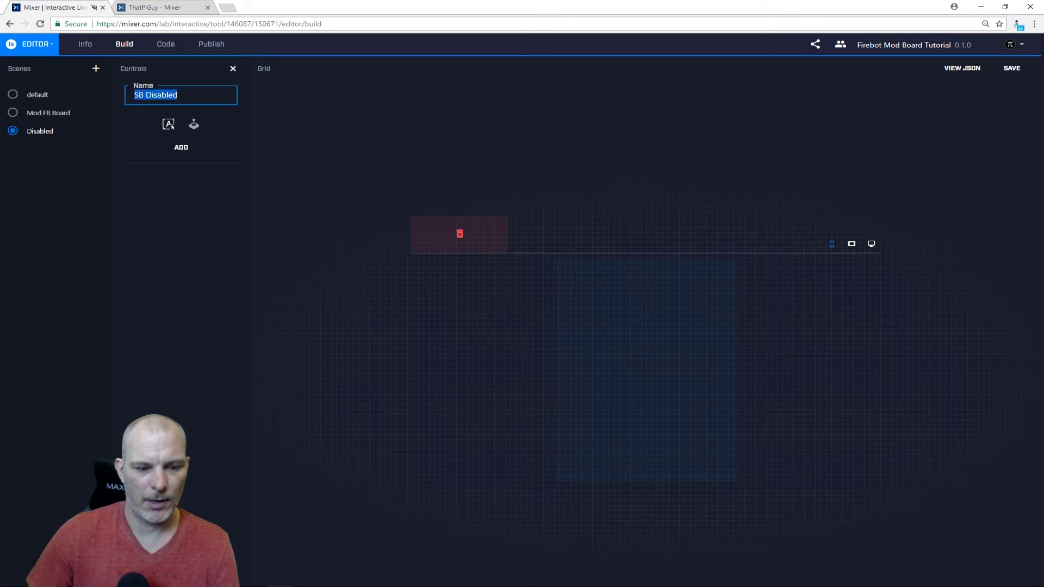
{"action": "left_click", "coordinate": [177, 148]}
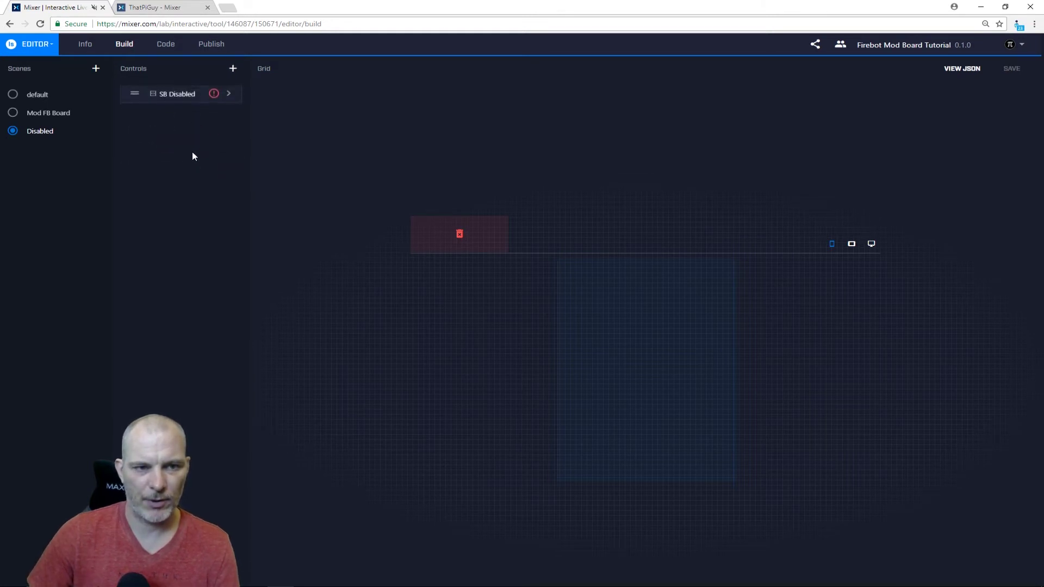
Step: Give SB Disabled the text and tooltip 'Sound Board Disabled' with spark cost 0
{"action": "left_click", "coordinate": [228, 94]}
{"action": "left_click", "coordinate": [281, 121]}
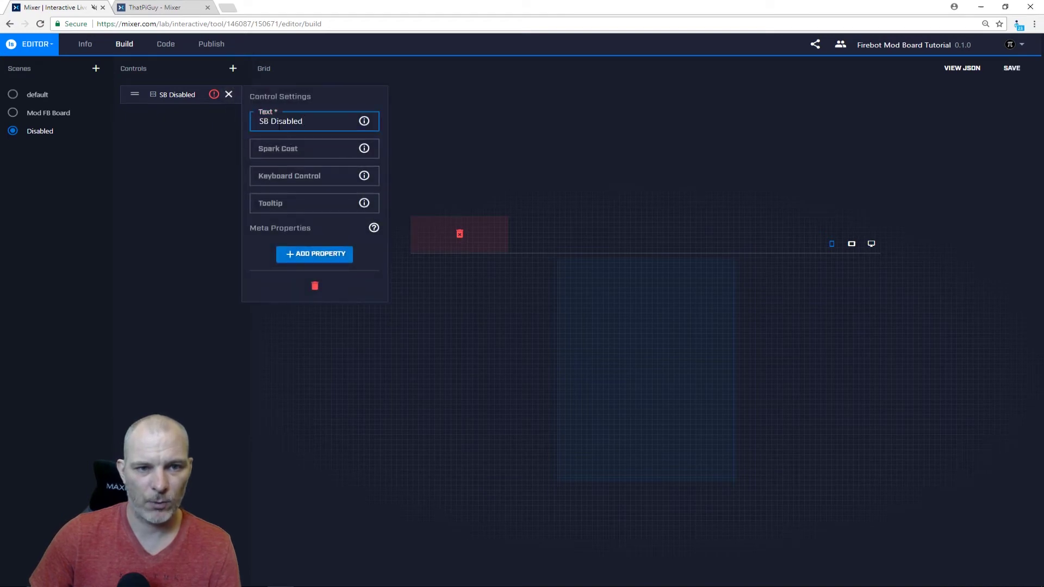
{"action": "left_click", "coordinate": [264, 121]}
{"action": "type", "text": "ound"}
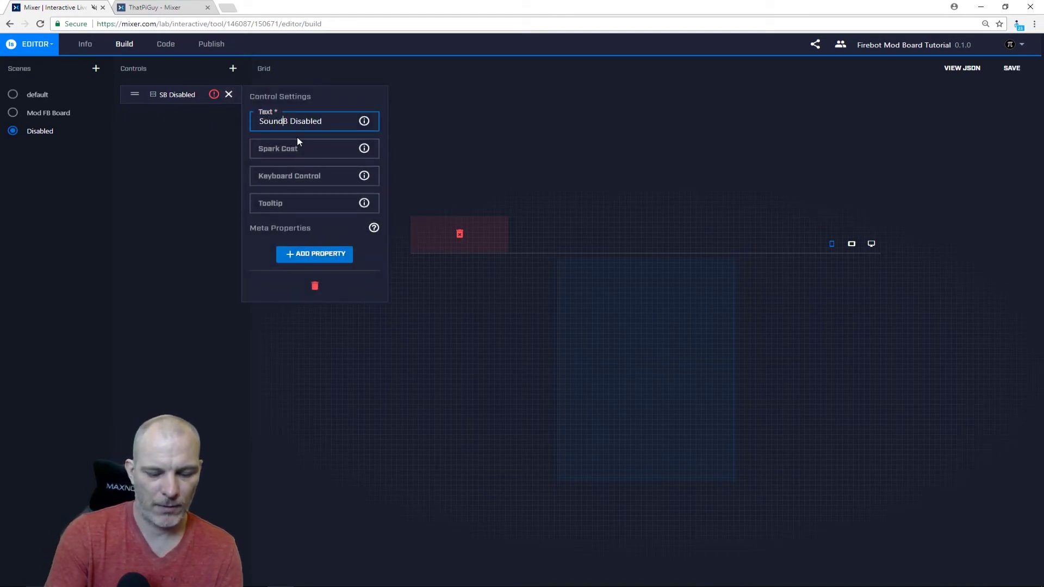
{"action": "key", "text": "Right"}
{"action": "type", "text": "oard"}
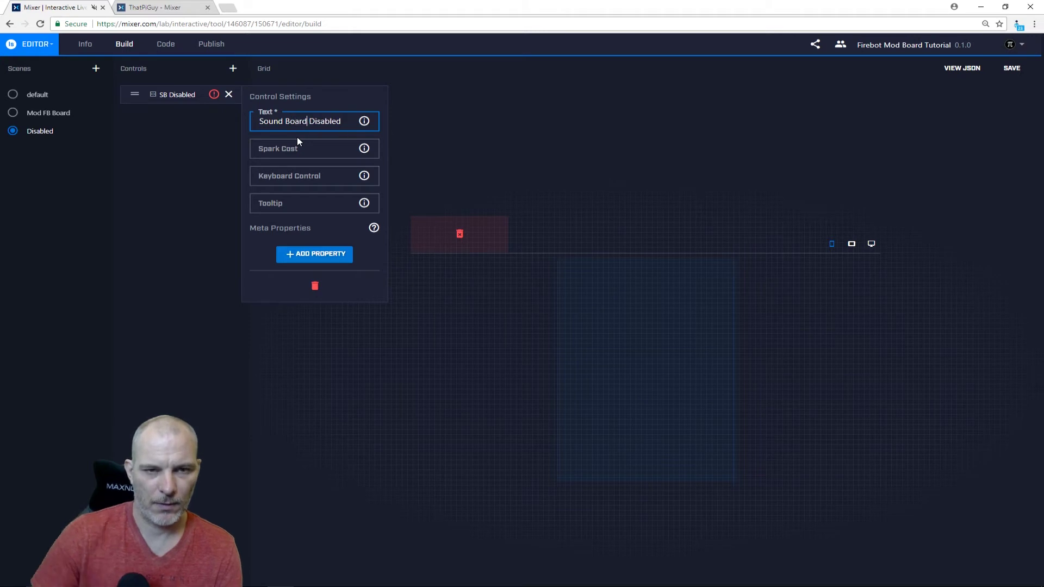
{"action": "left_click", "coordinate": [298, 143]}
{"action": "type", "text": "0"}
{"action": "key", "text": "Tab"}
{"action": "key", "text": "Tab"}
{"action": "left_click_drag", "start_coordinate": [344, 122], "coordinate": [255, 117]}
{"action": "key", "text": "ctrl+c"}
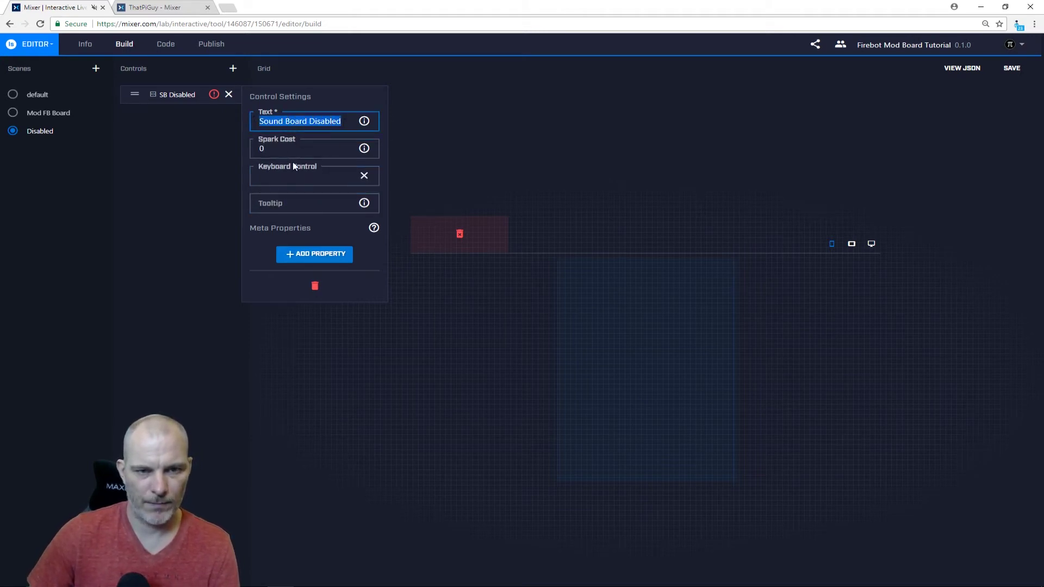
{"action": "left_click", "coordinate": [304, 202]}
{"action": "key", "text": "ctrl+v"}
{"action": "left_click", "coordinate": [228, 94]}
Step: Place and size Sound Board Disabled on the phone, tablet and desktop grids, then save
{"action": "left_click_drag", "start_coordinate": [135, 94], "coordinate": [678, 335]}
{"action": "left_click_drag", "start_coordinate": [596, 282], "coordinate": [598, 282]}
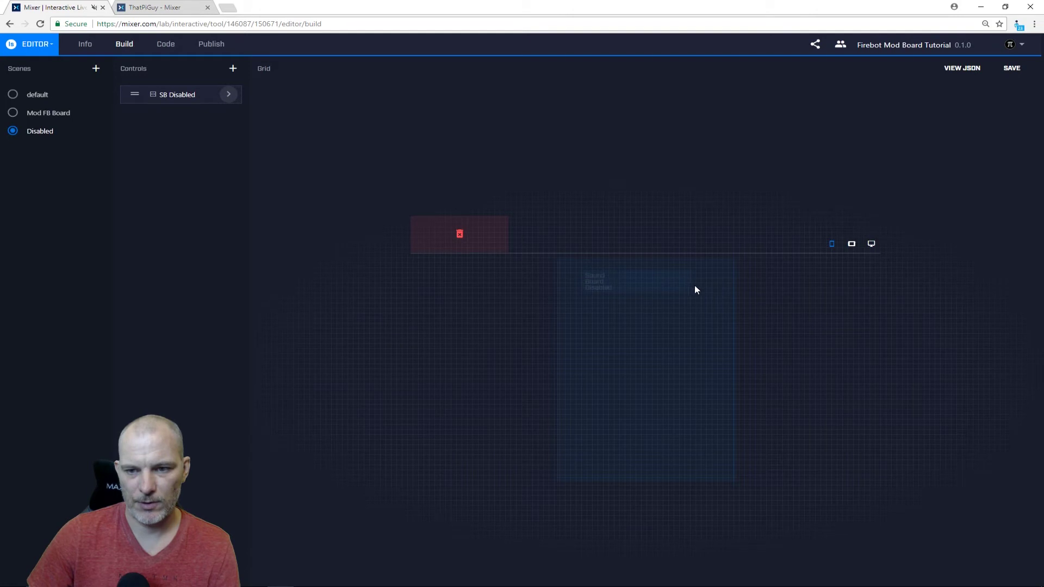
{"action": "left_click_drag", "start_coordinate": [639, 292], "coordinate": [640, 336]}
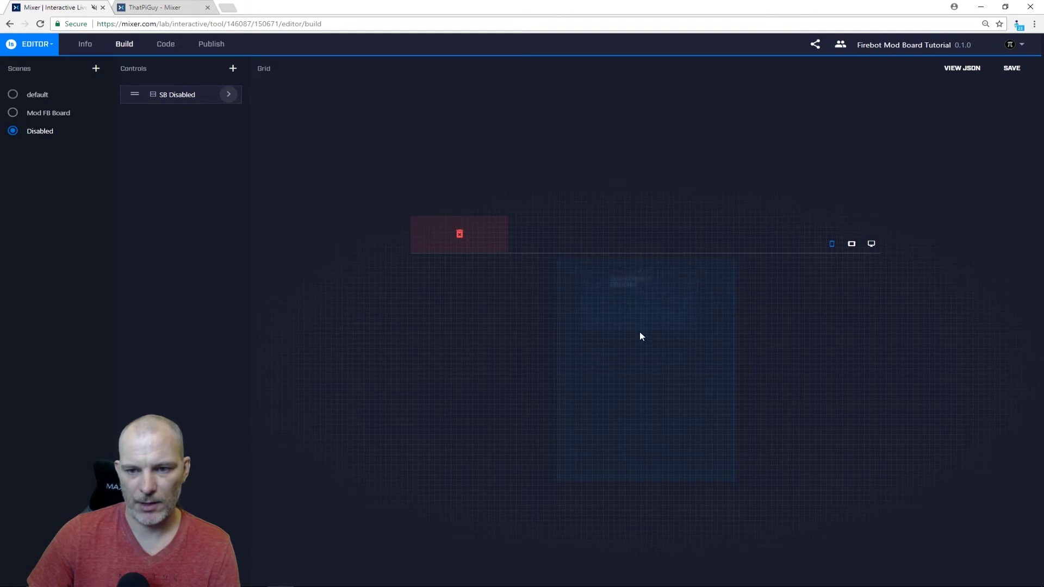
{"action": "left_click", "coordinate": [851, 244]}
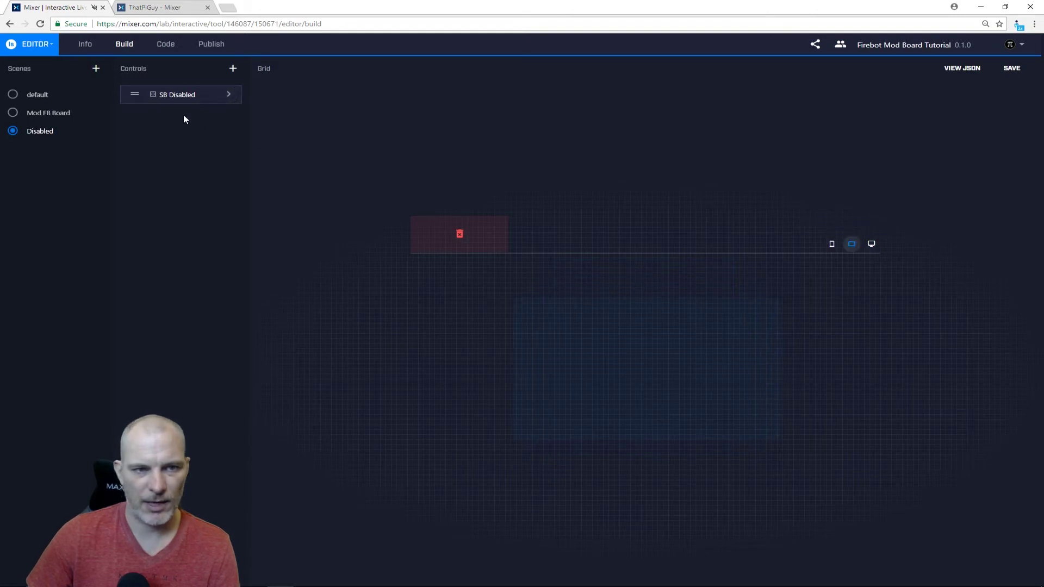
{"action": "left_click_drag", "start_coordinate": [134, 94], "coordinate": [609, 314]}
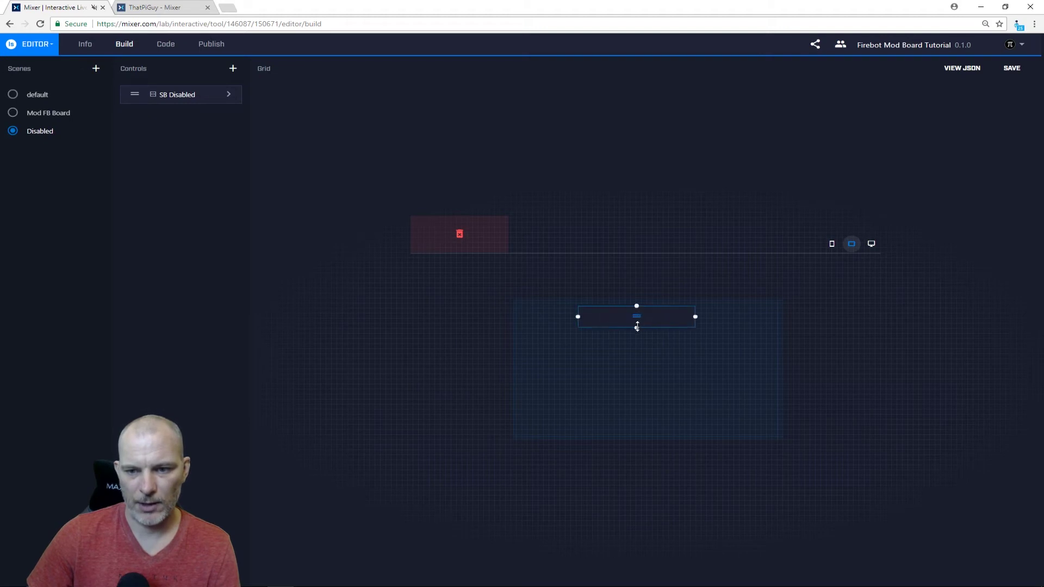
{"action": "left_click", "coordinate": [871, 244]}
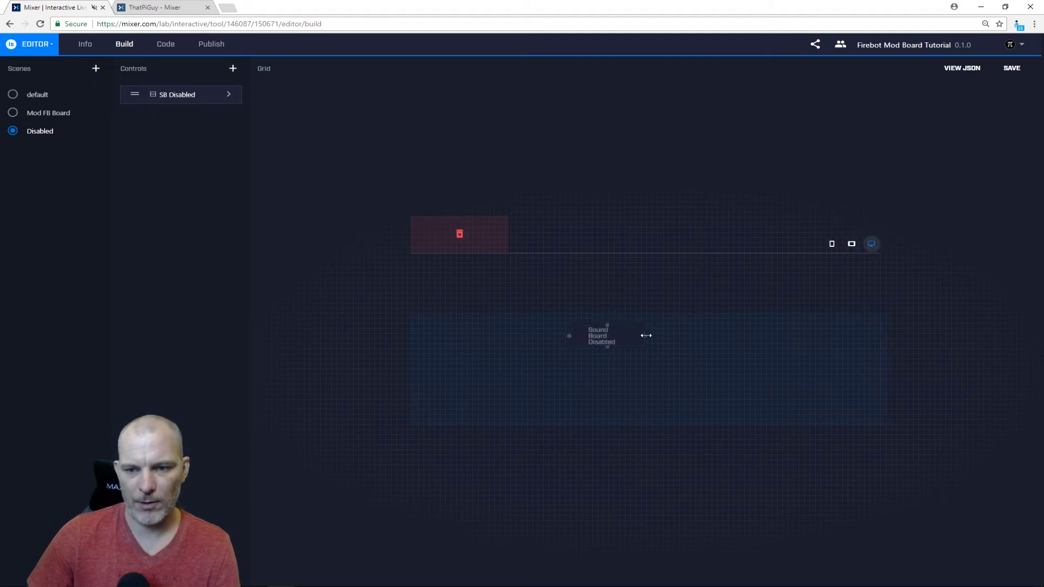
{"action": "left_click_drag", "start_coordinate": [648, 335], "coordinate": [643, 380]}
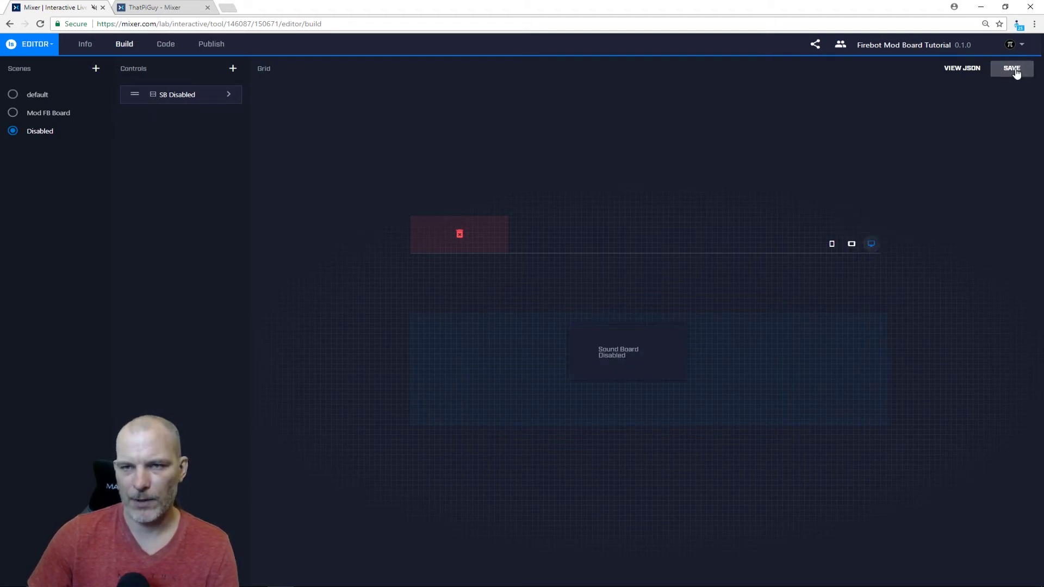
{"action": "left_click", "coordinate": [1014, 70]}
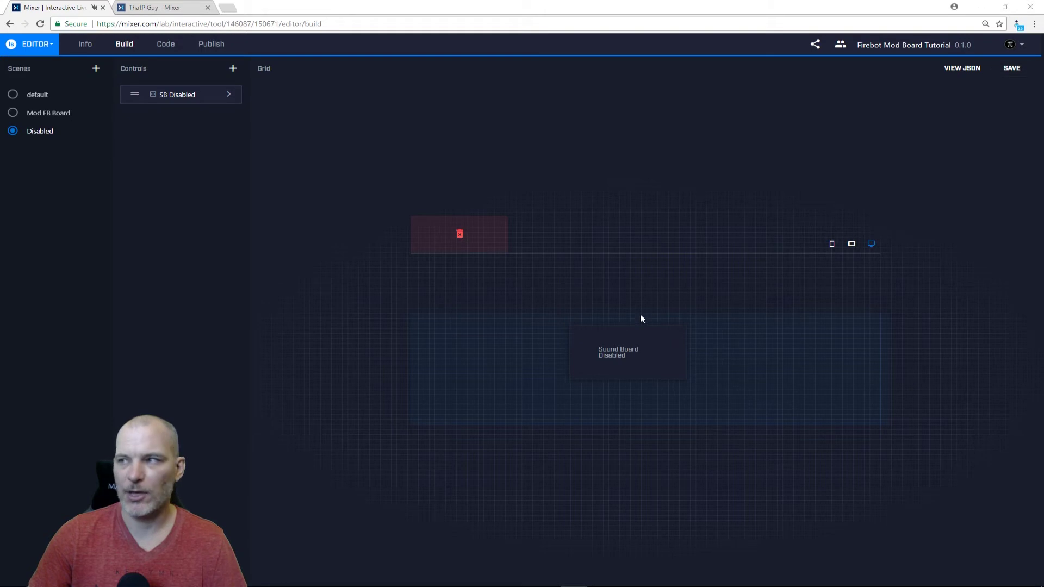
Step: Move the Firebot window to the top, enlarge it, and show its board list
{"action": "key", "text": "alt+Tab"}
{"action": "left_click_drag", "start_coordinate": [802, 135], "coordinate": [640, 47]}
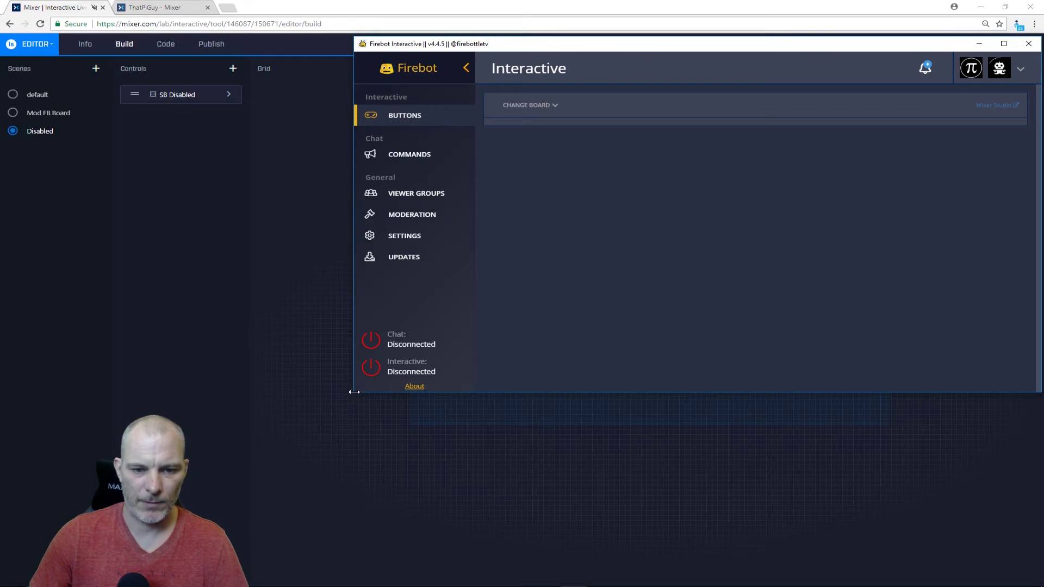
{"action": "left_click_drag", "start_coordinate": [354, 393], "coordinate": [184, 514]}
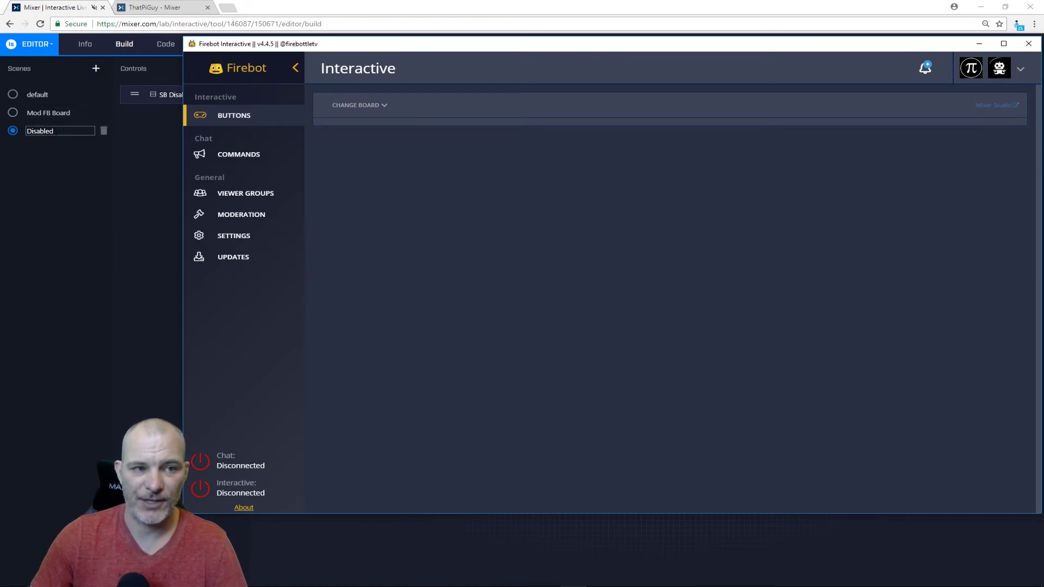
{"action": "left_click", "coordinate": [385, 107]}
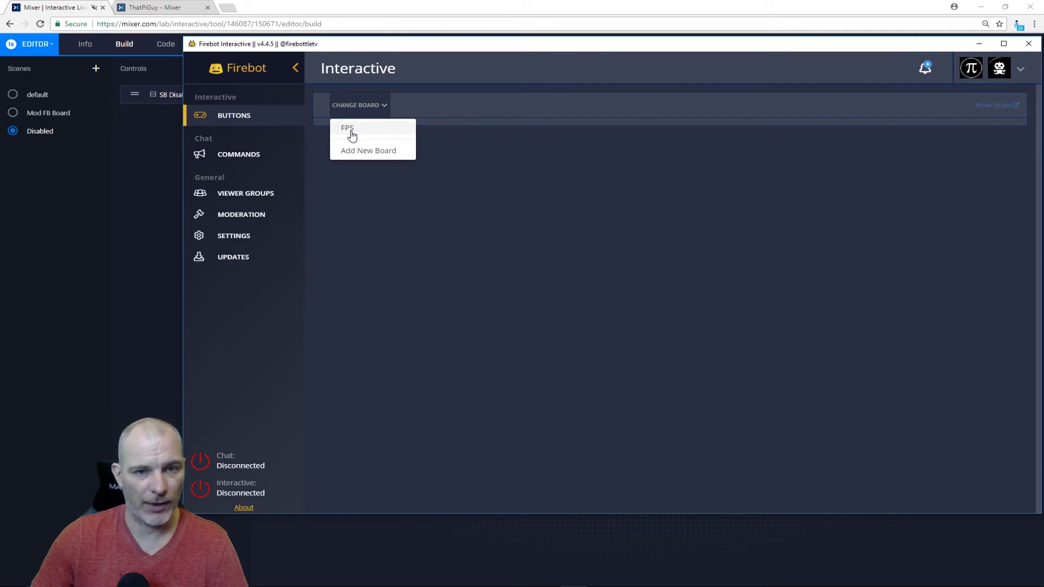
Step: Add the Firebot Mod Board Tutorial board using the project's board ID
{"action": "left_click", "coordinate": [362, 152]}
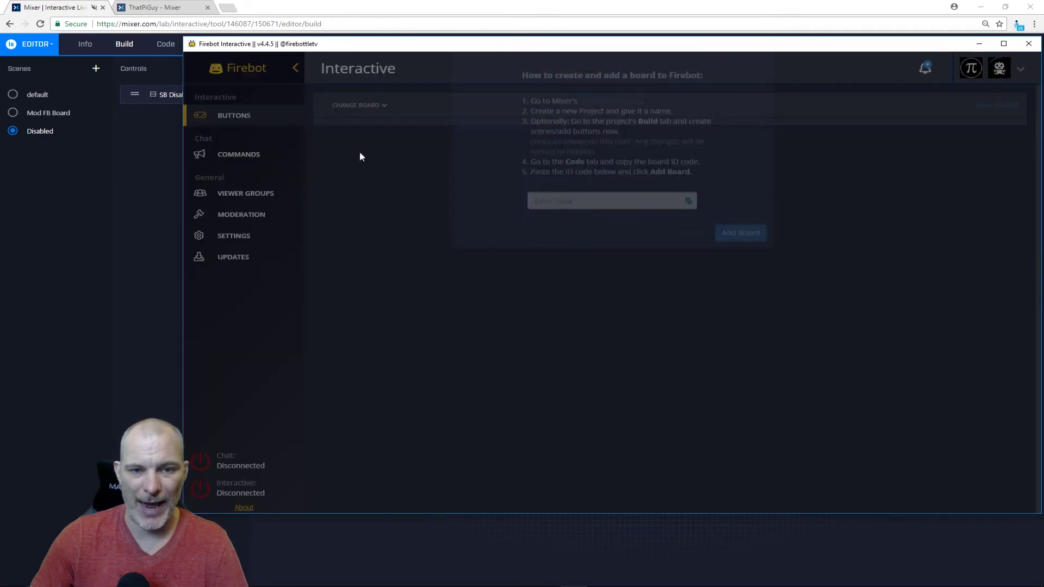
{"action": "left_click", "coordinate": [688, 242]}
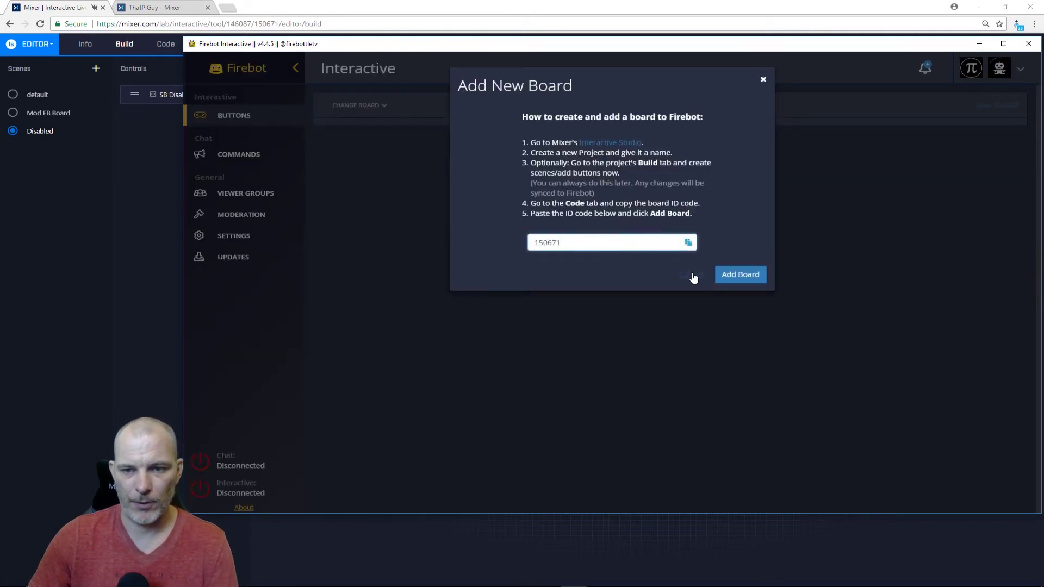
{"action": "left_click", "coordinate": [743, 276]}
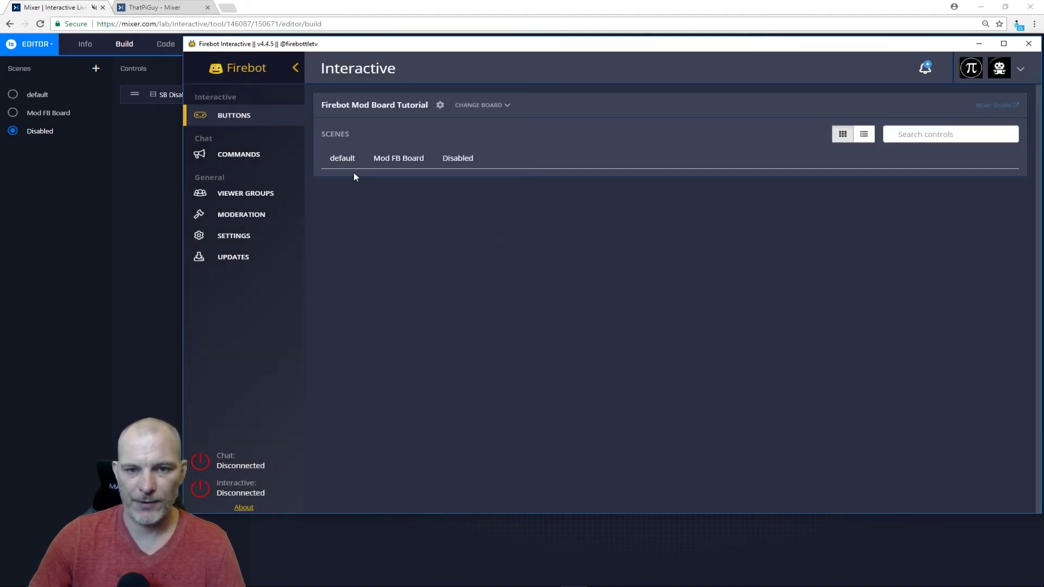
Step: Browse the default, Mod FB Board and Disabled scenes, then edit the GamerTag button
{"action": "left_click", "coordinate": [340, 161]}
{"action": "left_click", "coordinate": [400, 162]}
{"action": "left_click", "coordinate": [468, 162]}
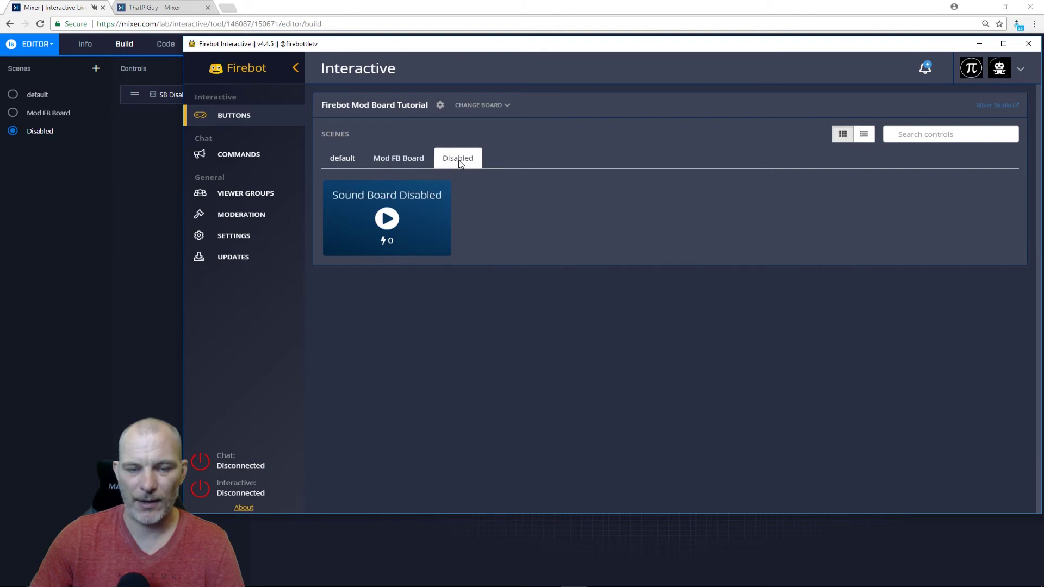
{"action": "left_click", "coordinate": [357, 162]}
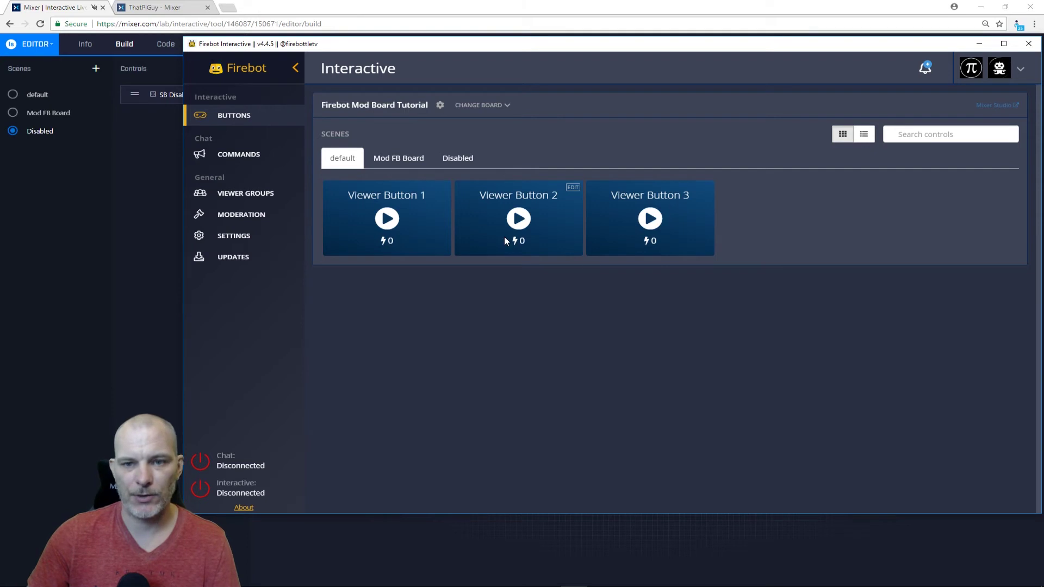
{"action": "left_click", "coordinate": [417, 162]}
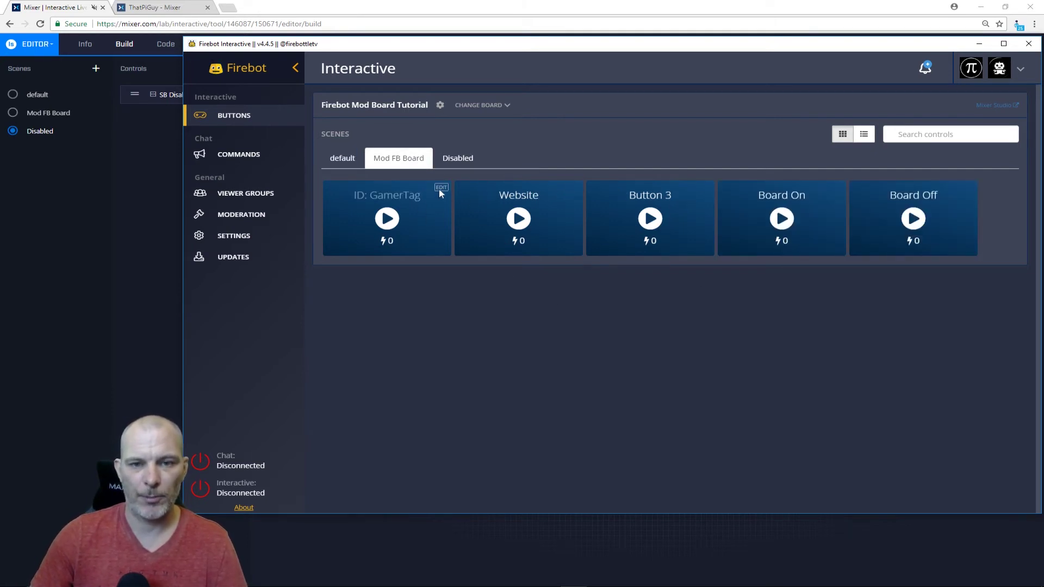
{"action": "left_click", "coordinate": [441, 188]}
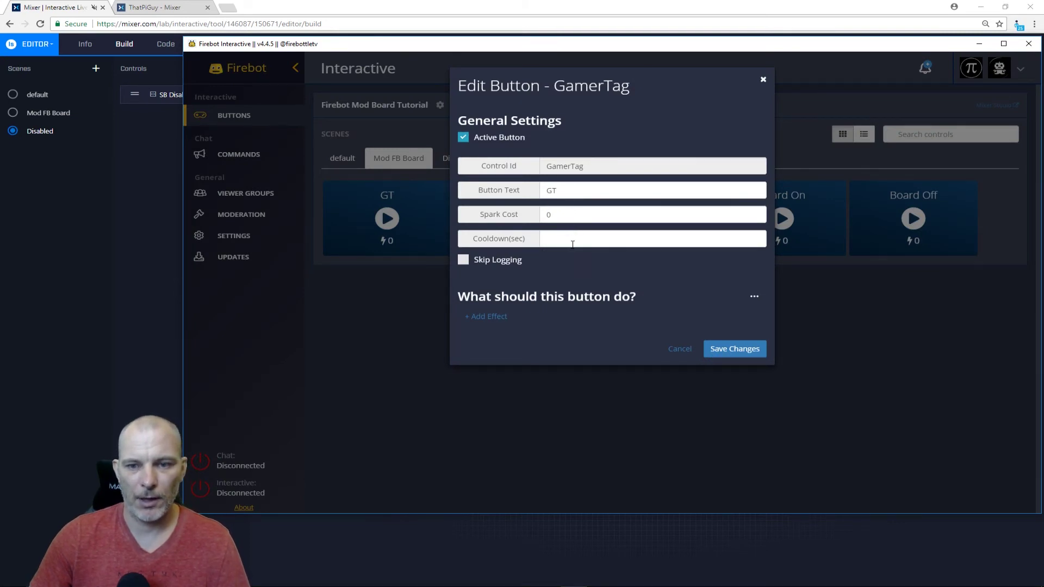
Step: Add a Chat effect sent as Streamer posting 'GT:' plus the streamer's gamertag, and save
{"action": "left_click", "coordinate": [490, 316]}
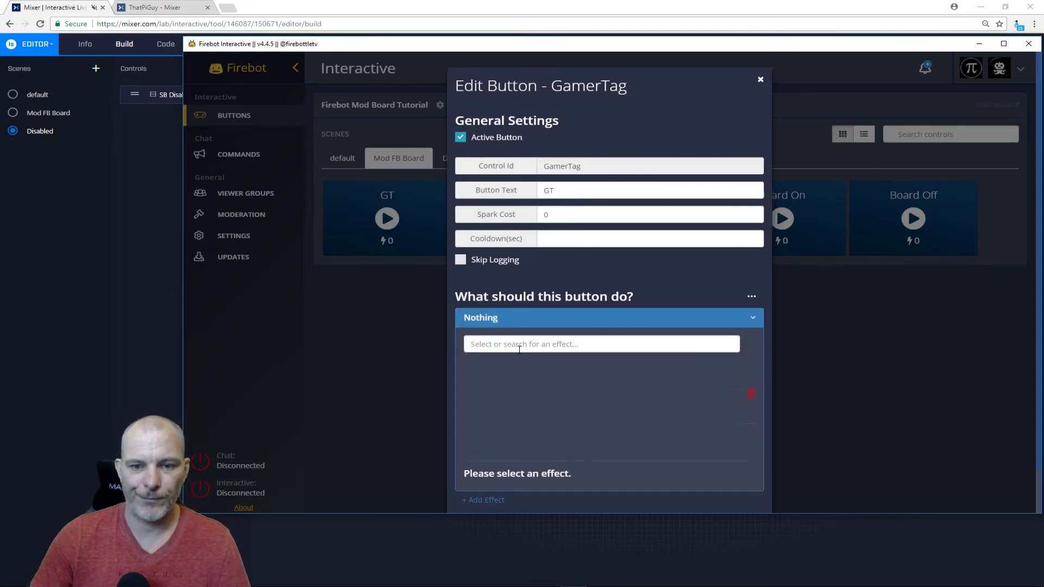
{"action": "left_click", "coordinate": [519, 345]}
{"action": "scroll", "coordinate": [531, 414], "scroll_direction": "down", "scroll_amount": 2}
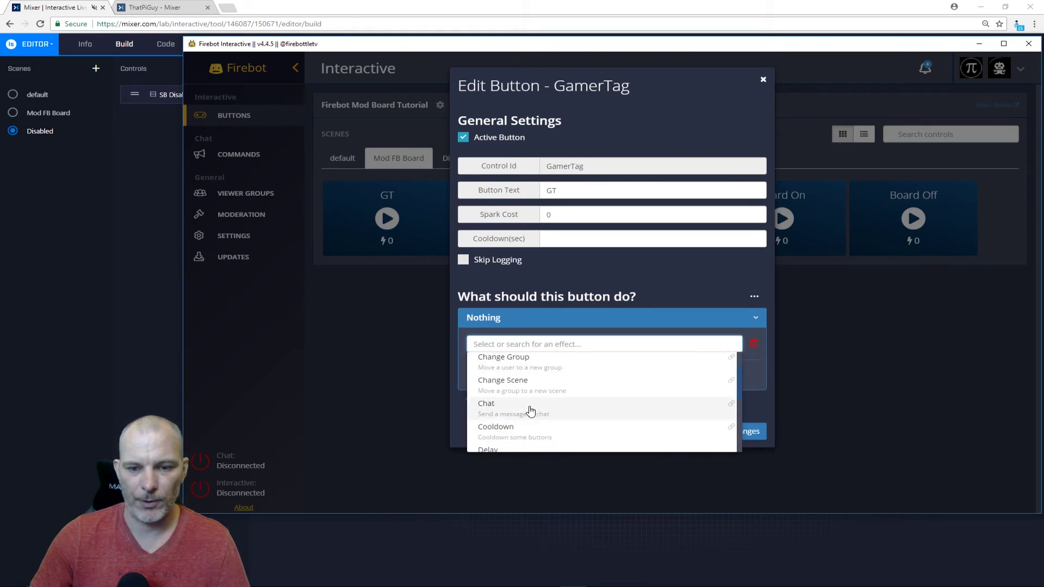
{"action": "left_click", "coordinate": [530, 408]}
{"action": "left_click", "coordinate": [489, 391]}
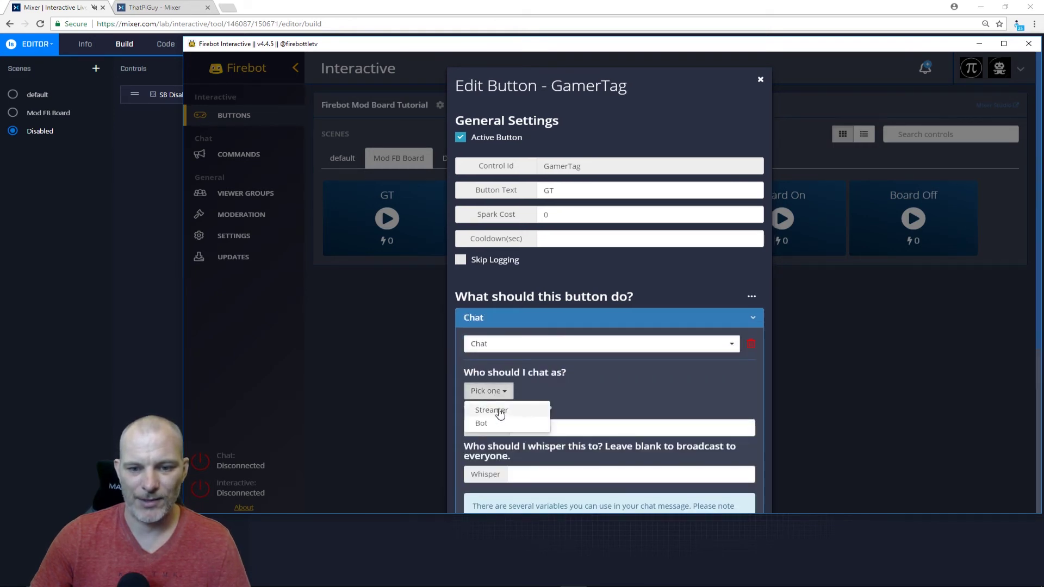
{"action": "left_click", "coordinate": [501, 416]}
{"action": "left_click", "coordinate": [533, 427]}
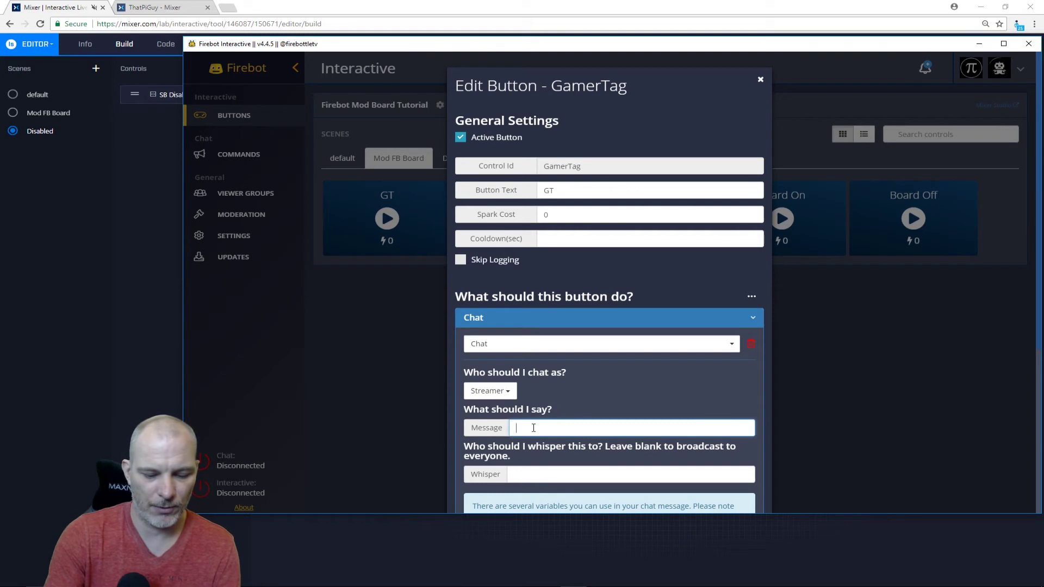
{"action": "type", "text": "GT: That Pi Guy"}
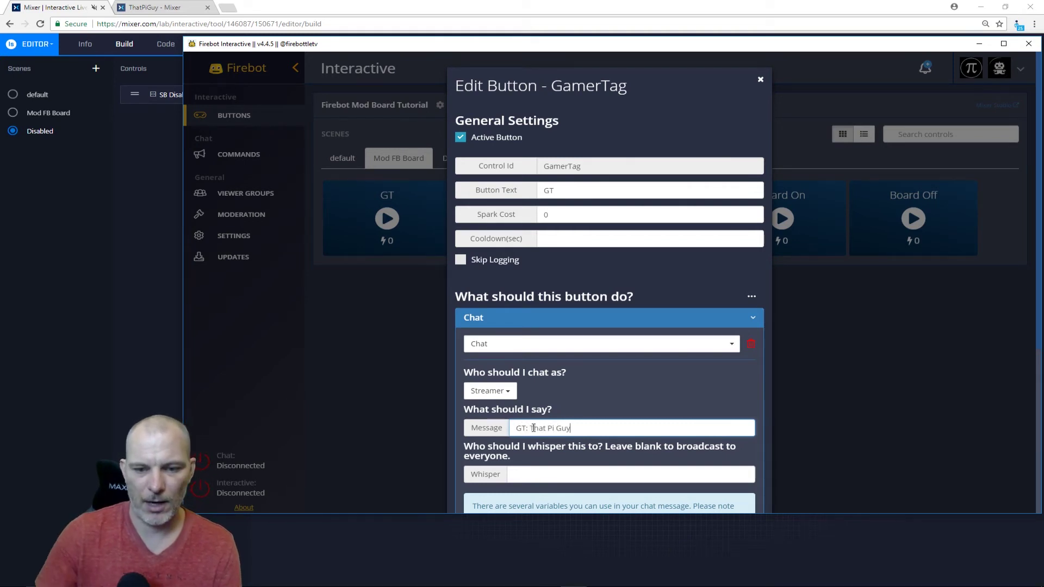
{"action": "scroll", "coordinate": [673, 472], "scroll_direction": "down", "scroll_amount": 5}
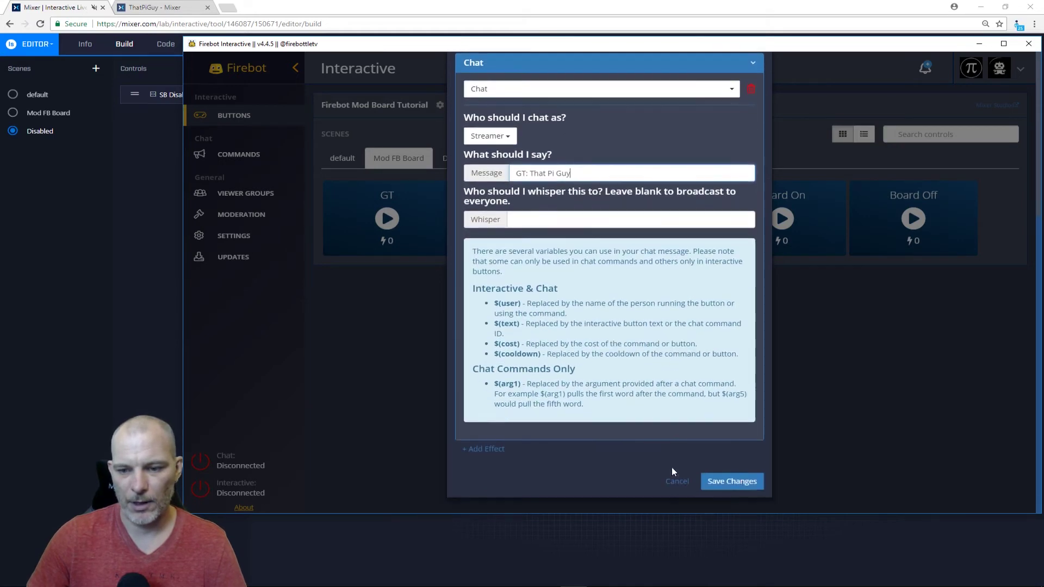
{"action": "left_click", "coordinate": [733, 483]}
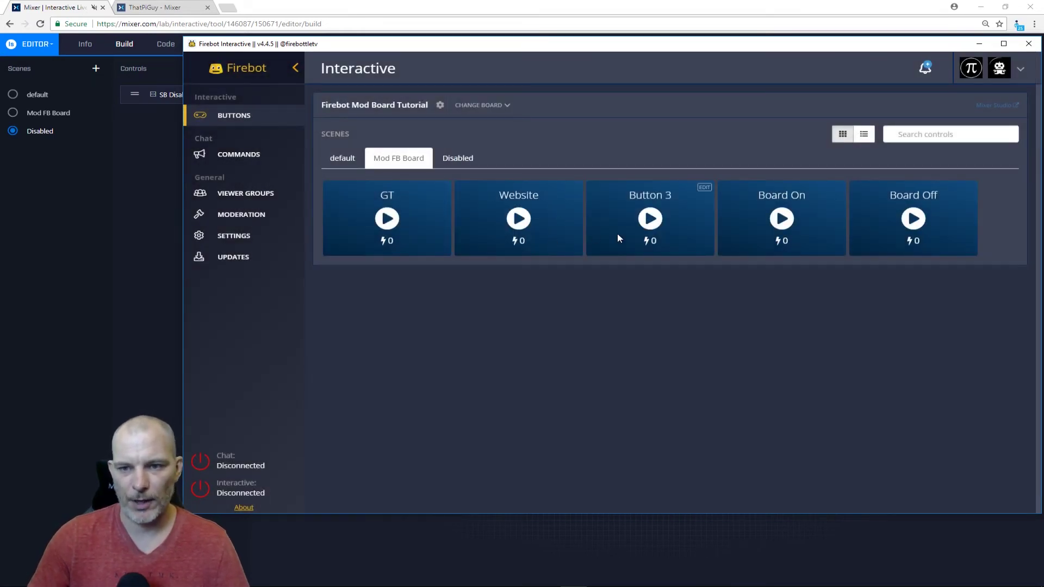
Step: Give the Website button a Chat effect sent as the Streamer
{"action": "left_click", "coordinate": [574, 187]}
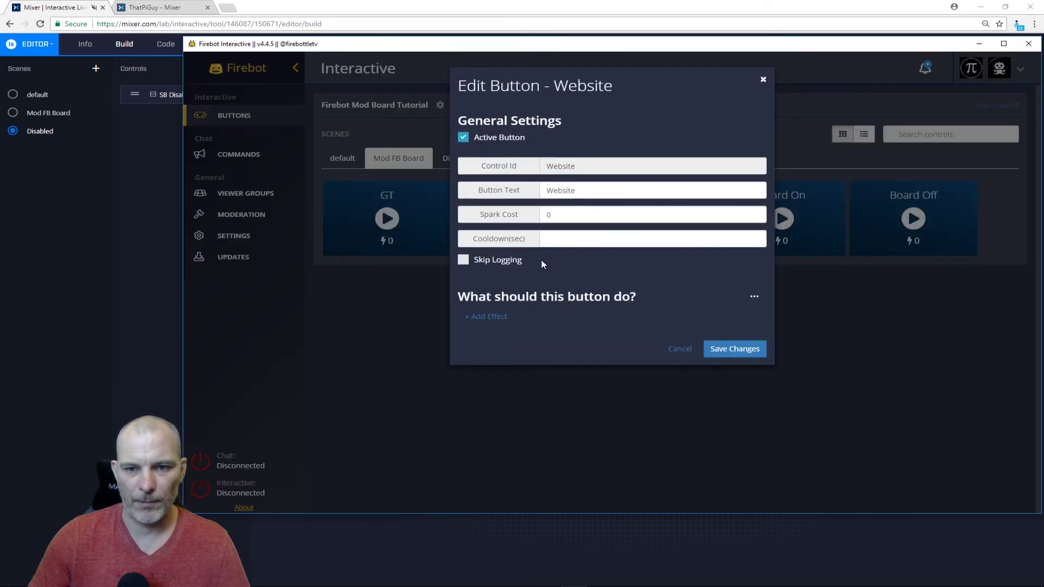
{"action": "left_click", "coordinate": [488, 317]}
{"action": "left_click", "coordinate": [523, 343]}
{"action": "scroll", "coordinate": [542, 391], "scroll_direction": "down", "scroll_amount": 1}
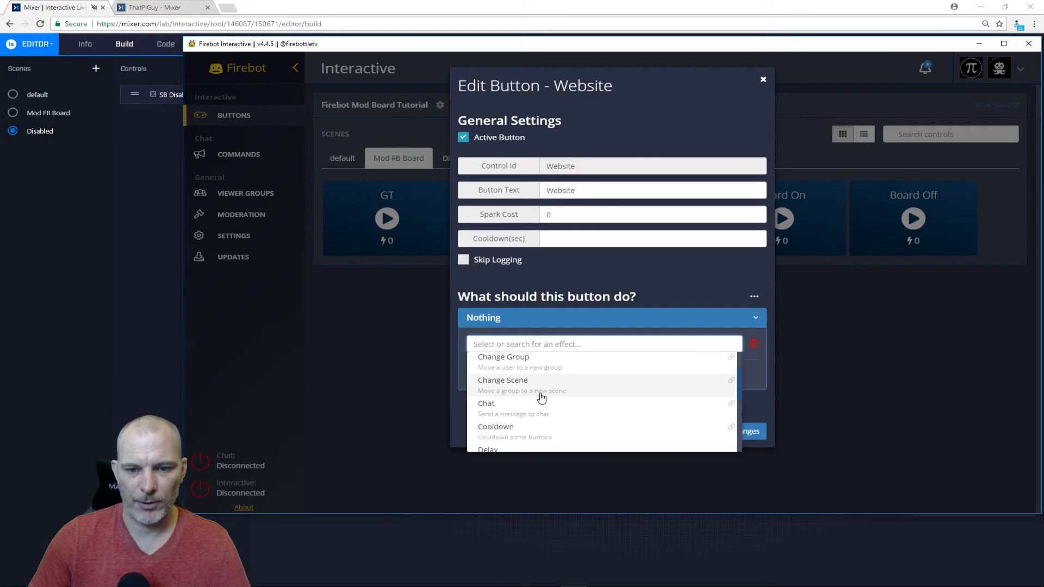
{"action": "left_click", "coordinate": [537, 414]}
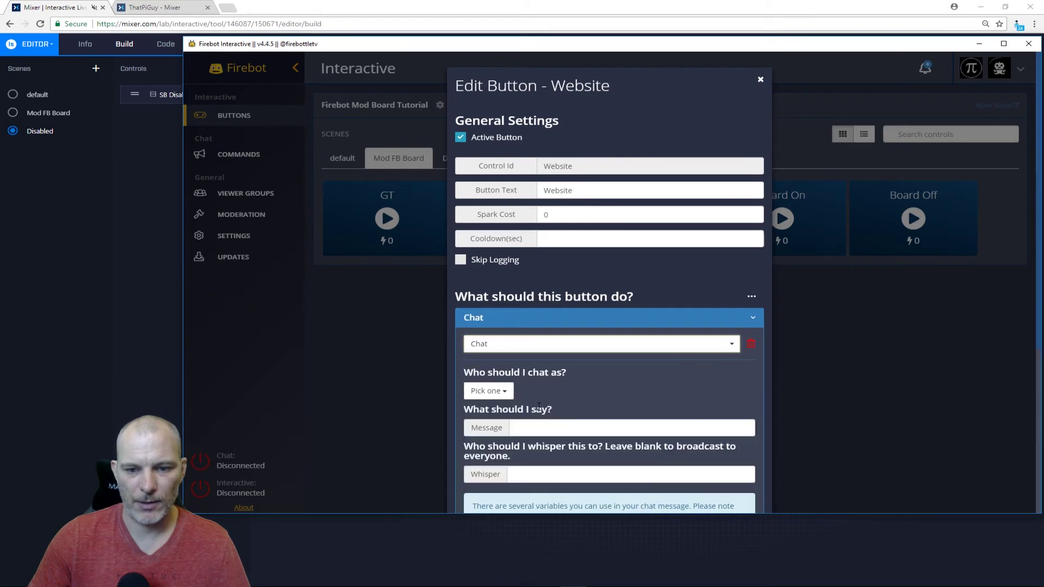
{"action": "left_click", "coordinate": [498, 392]}
{"action": "left_click", "coordinate": [503, 409]}
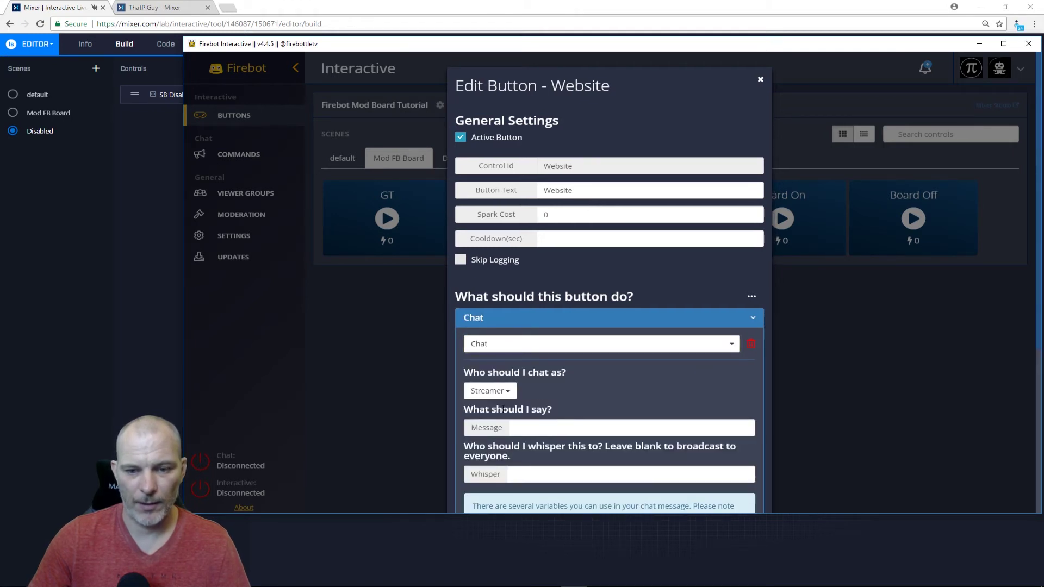
{"action": "scroll", "coordinate": [567, 428], "scroll_direction": "down", "scroll_amount": 1}
{"action": "left_click", "coordinate": [566, 427]}
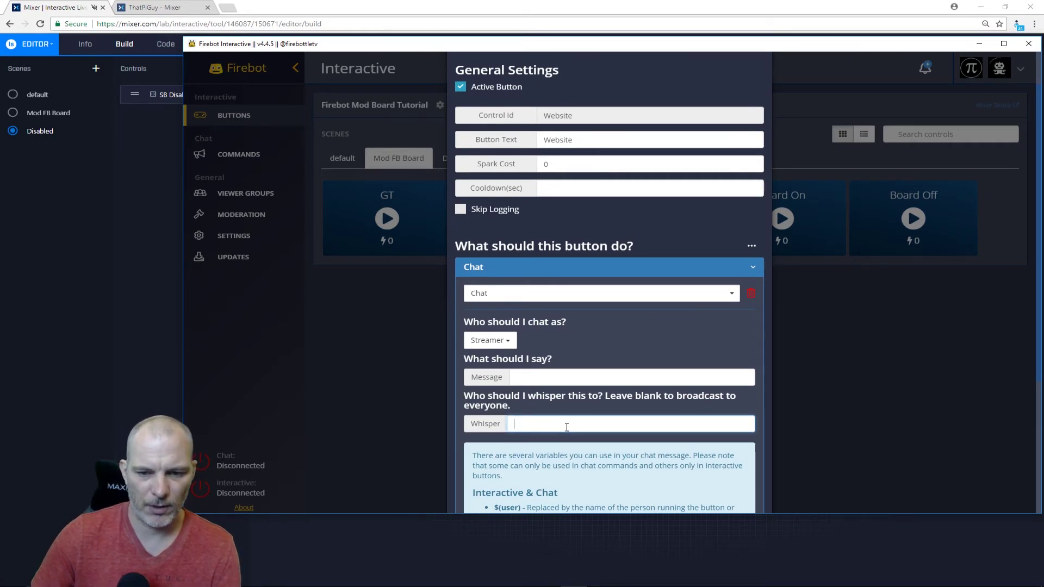
{"action": "scroll", "coordinate": [567, 428], "scroll_direction": "down", "scroll_amount": 3}
{"action": "left_click", "coordinate": [552, 226]}
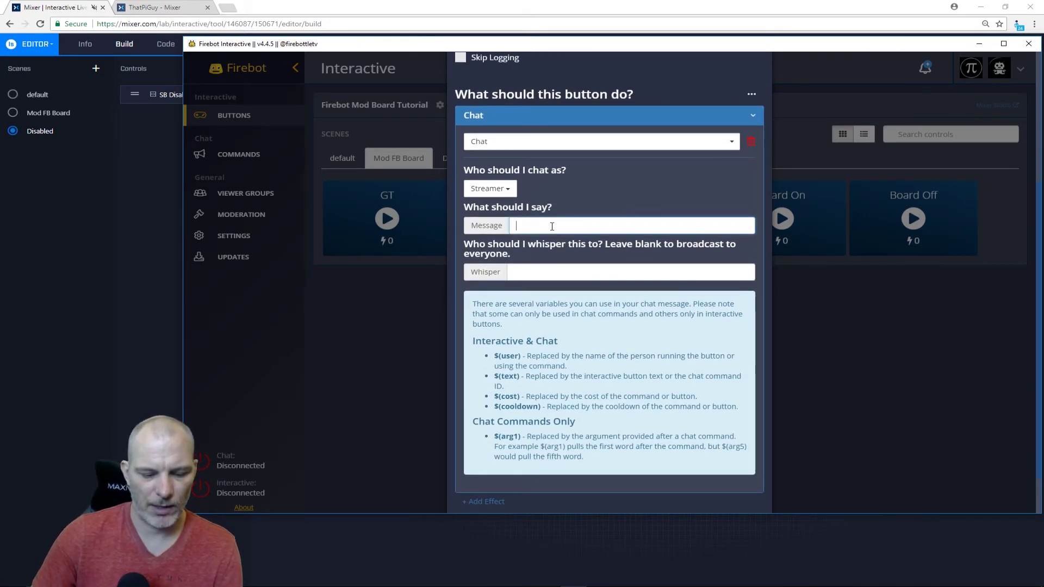
{"action": "type", "text": "www."}
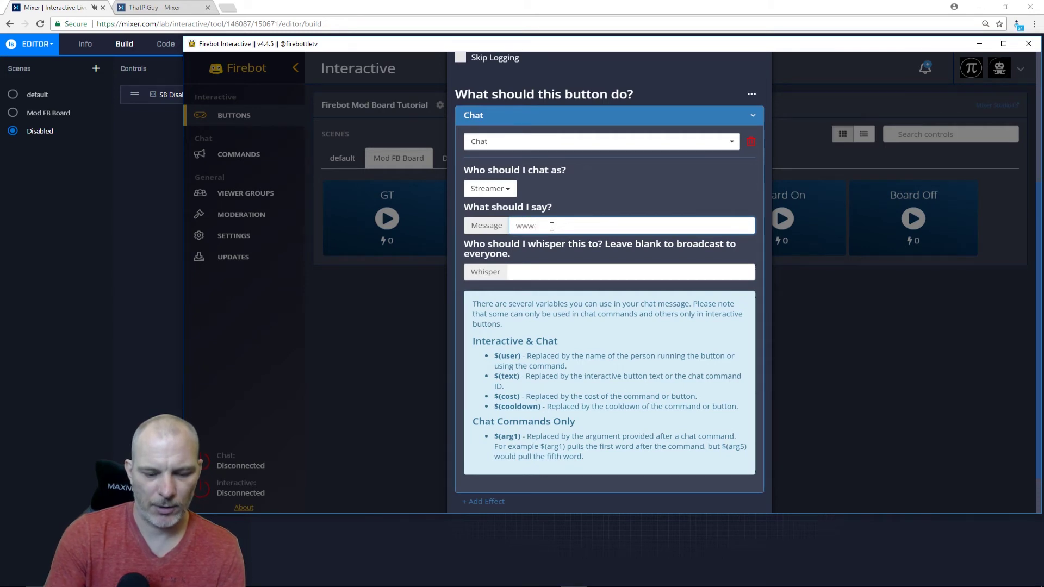
{"action": "type", "text": "ThatPiGuy.com"}
{"action": "key", "text": "Tab"}
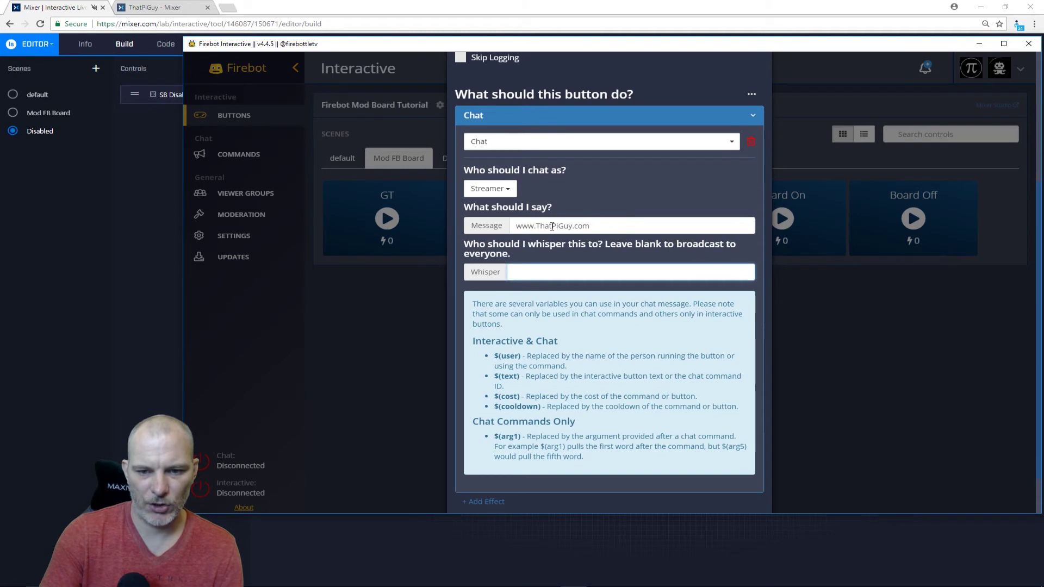
{"action": "type", "text": "$("}
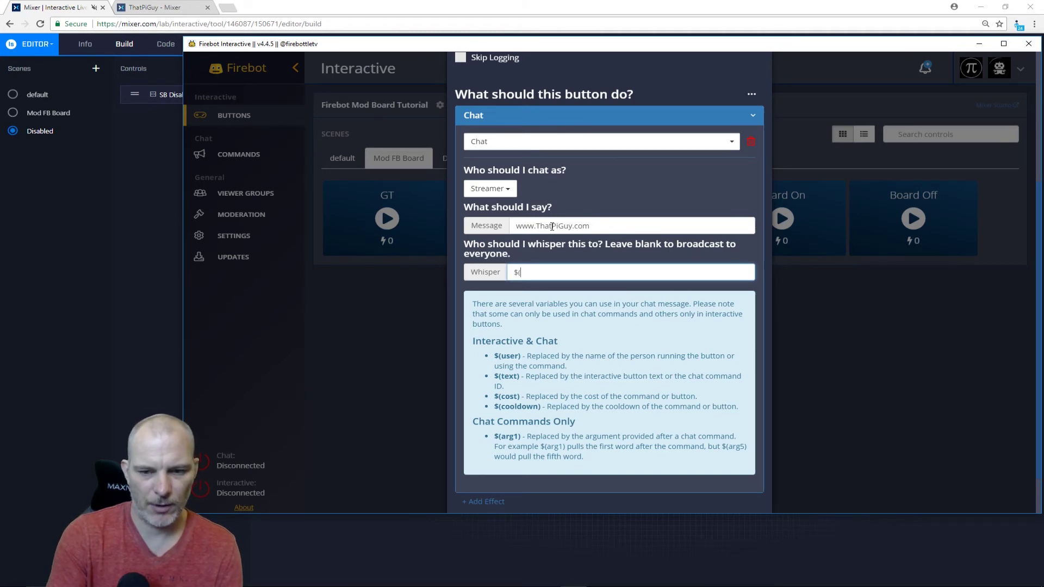
{"action": "type", "text": "usew"}
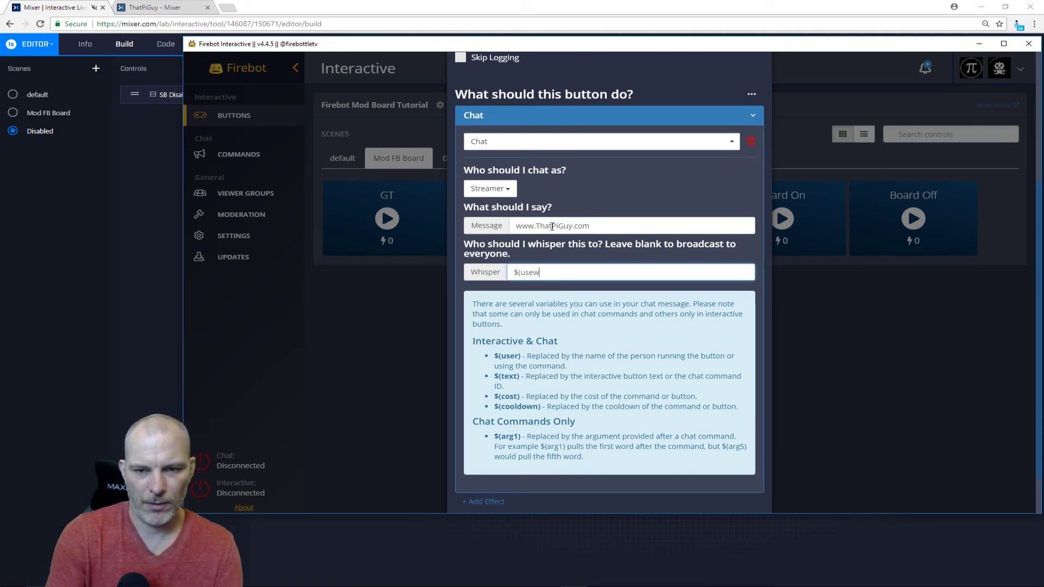
{"action": "key", "text": "BackSpace"}
{"action": "type", "text": "r)"}
{"action": "scroll", "coordinate": [582, 331], "scroll_direction": "down", "scroll_amount": 1}
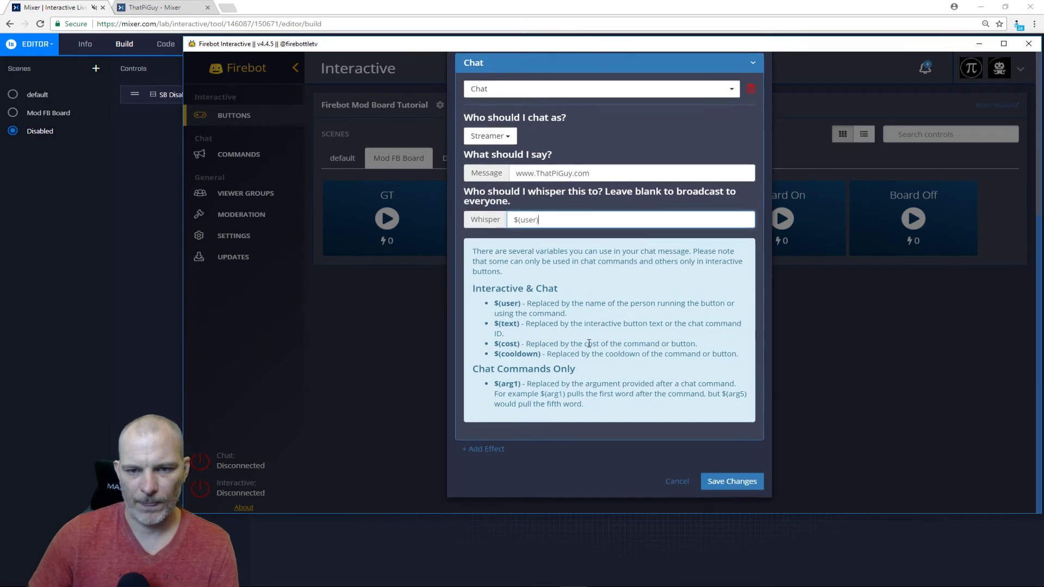
{"action": "left_click", "coordinate": [729, 482]}
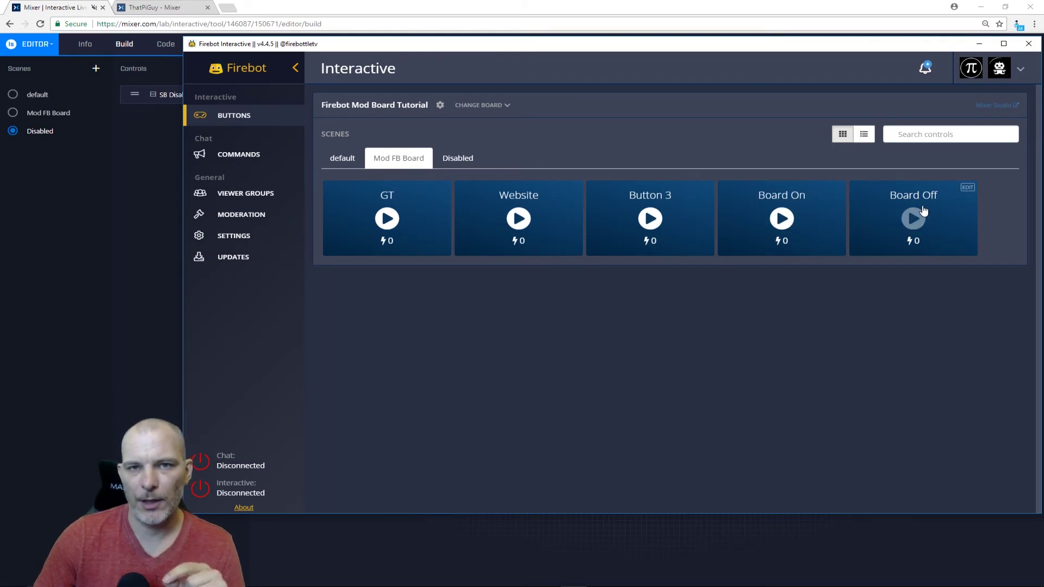
Step: Add a Change Scene effect to Board Off set to change scenes
{"action": "left_click", "coordinate": [969, 188]}
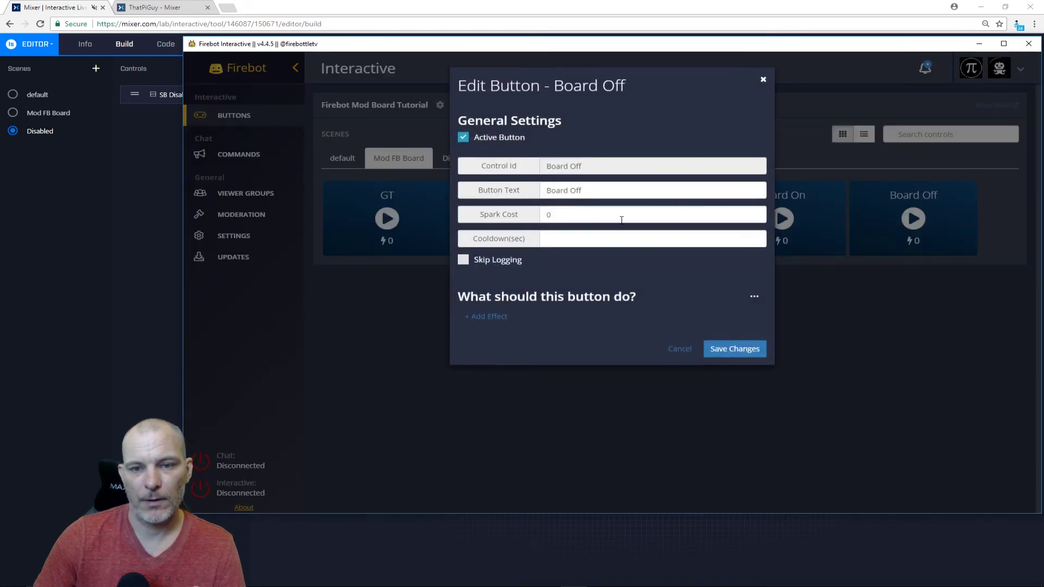
{"action": "left_click", "coordinate": [489, 321]}
{"action": "left_click", "coordinate": [600, 346]}
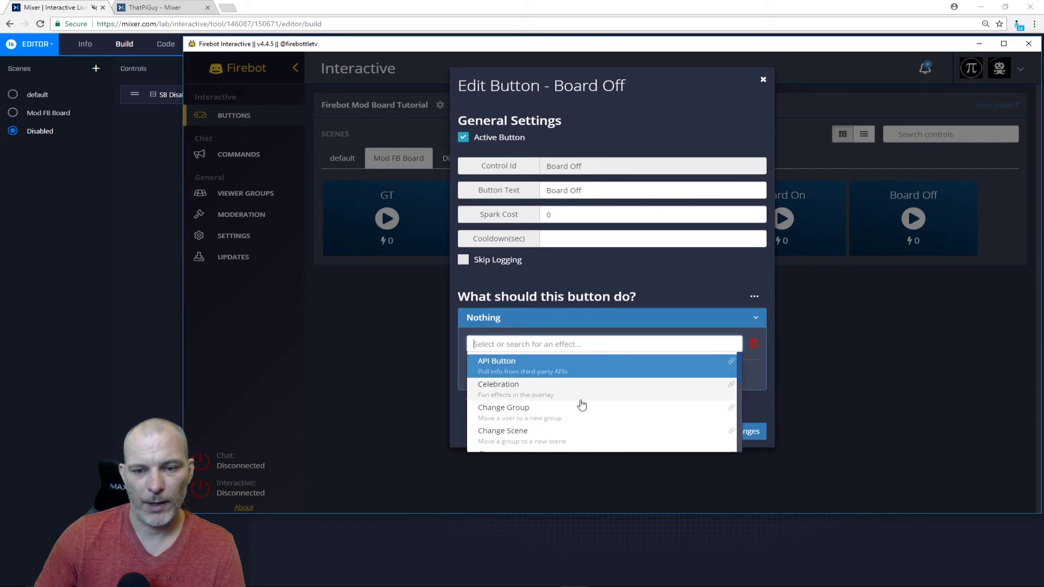
{"action": "scroll", "coordinate": [579, 406], "scroll_direction": "down", "scroll_amount": 1}
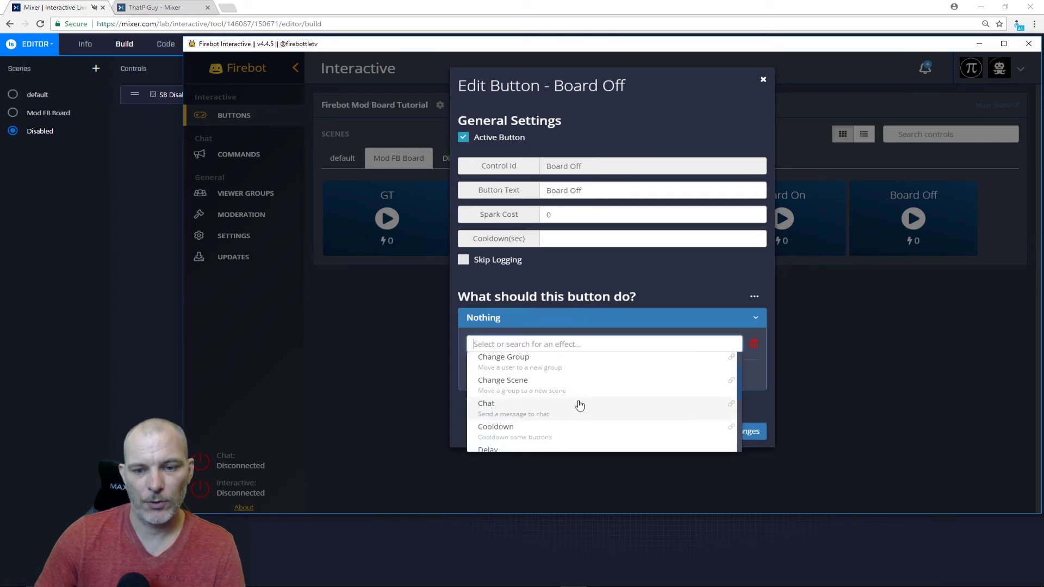
{"action": "left_click", "coordinate": [536, 387]}
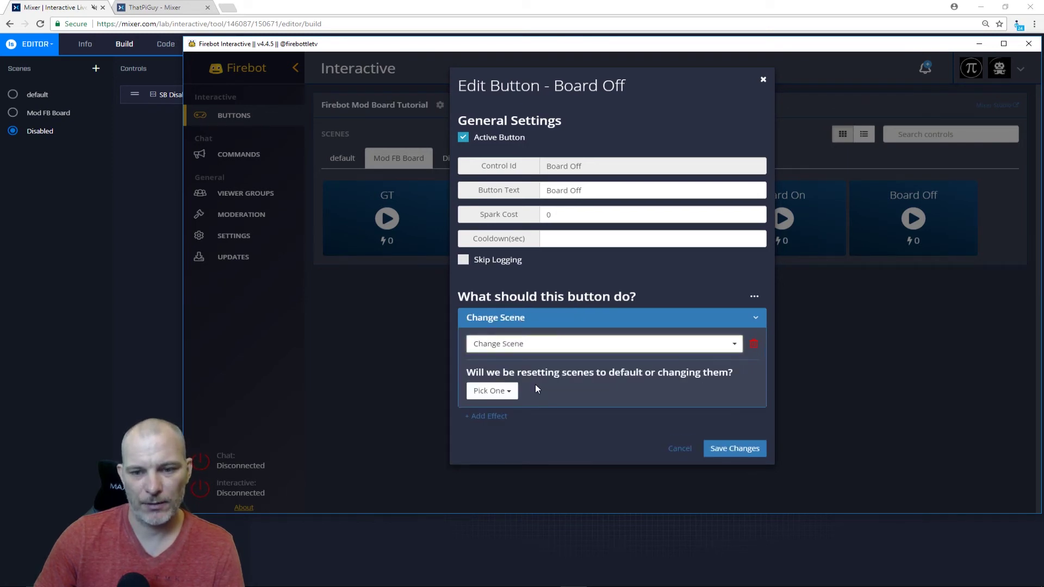
{"action": "left_click", "coordinate": [502, 392]}
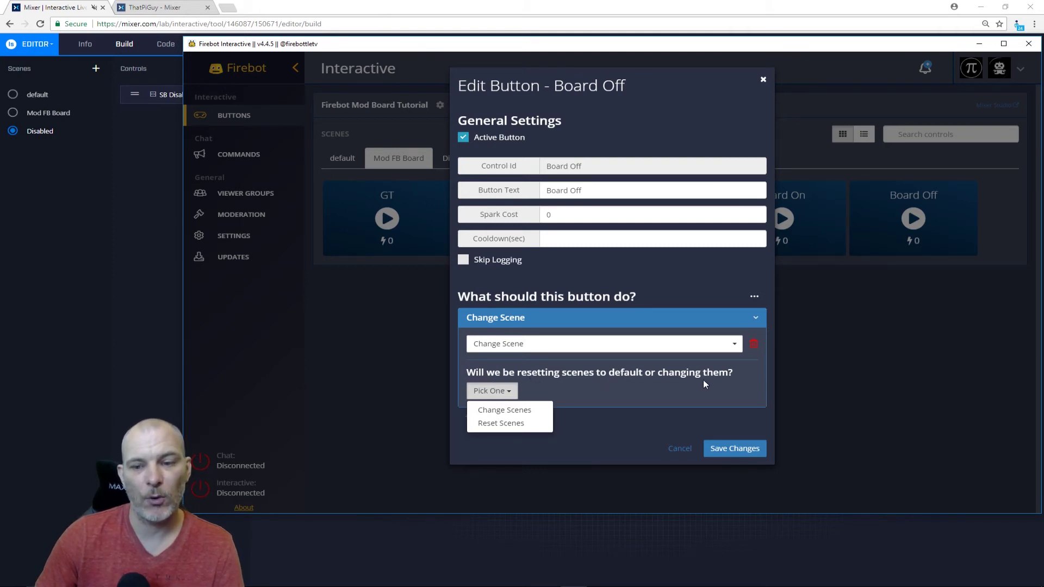
{"action": "left_click", "coordinate": [528, 410]}
Step: Send the Default group to the Disabled scene and save the effect
{"action": "scroll", "coordinate": [576, 397], "scroll_direction": "down", "scroll_amount": 3}
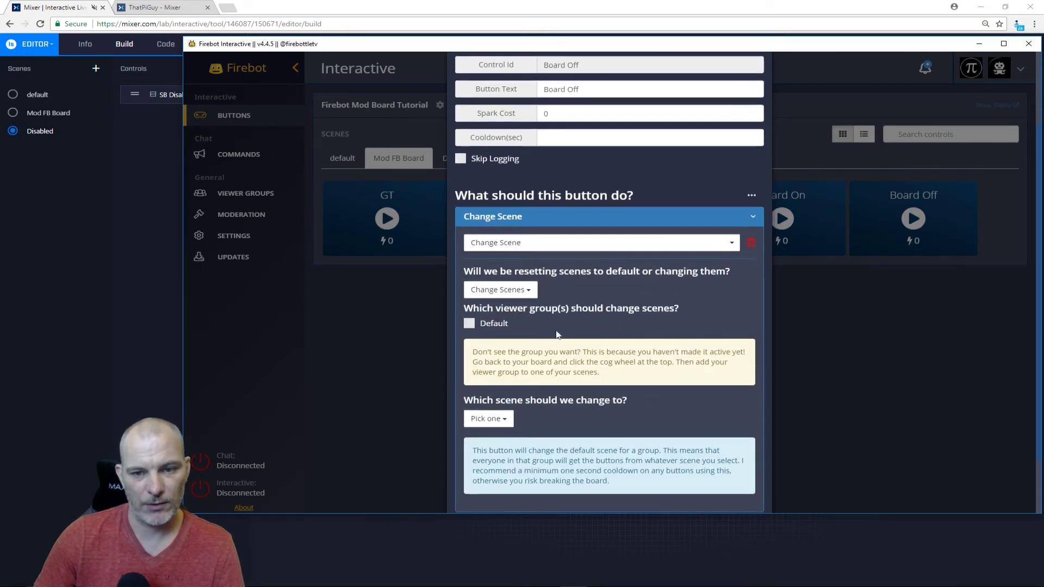
{"action": "left_click", "coordinate": [469, 324]}
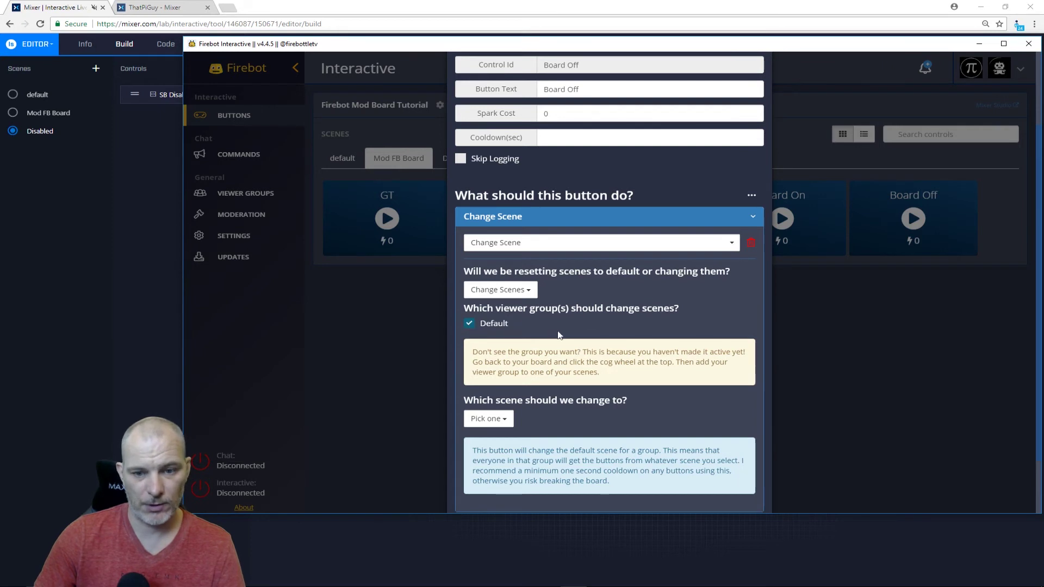
{"action": "scroll", "coordinate": [559, 335], "scroll_direction": "down", "scroll_amount": 2}
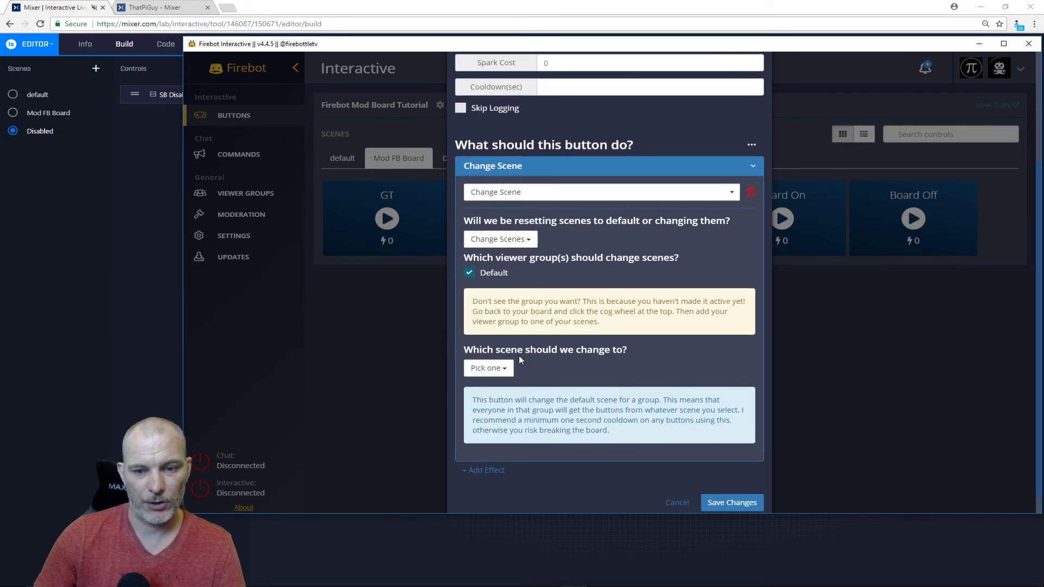
{"action": "left_click", "coordinate": [510, 372]}
{"action": "left_click", "coordinate": [506, 414]}
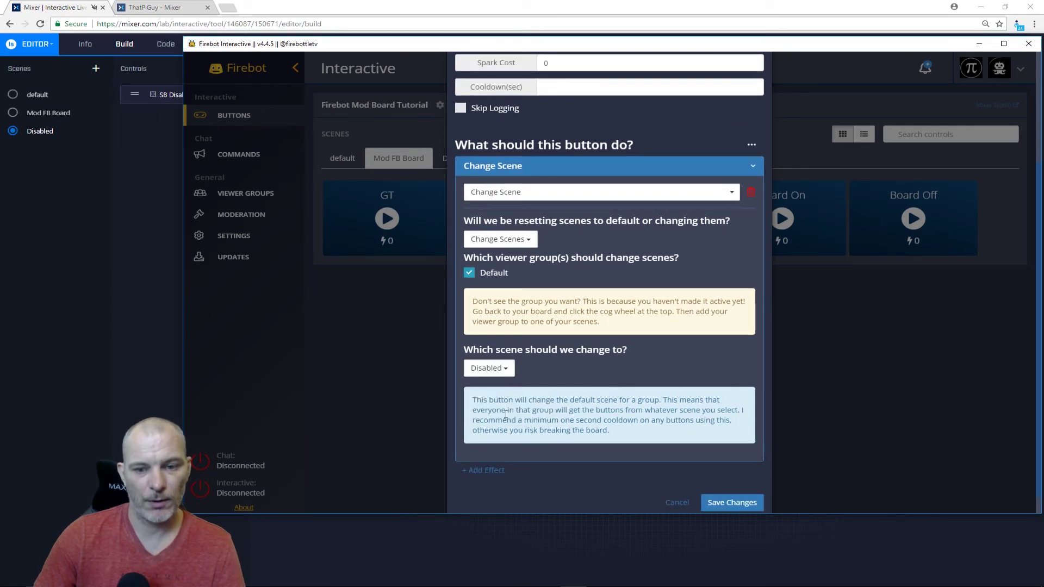
{"action": "left_click", "coordinate": [727, 502]}
{"action": "mouse_move", "coordinate": [840, 208]}
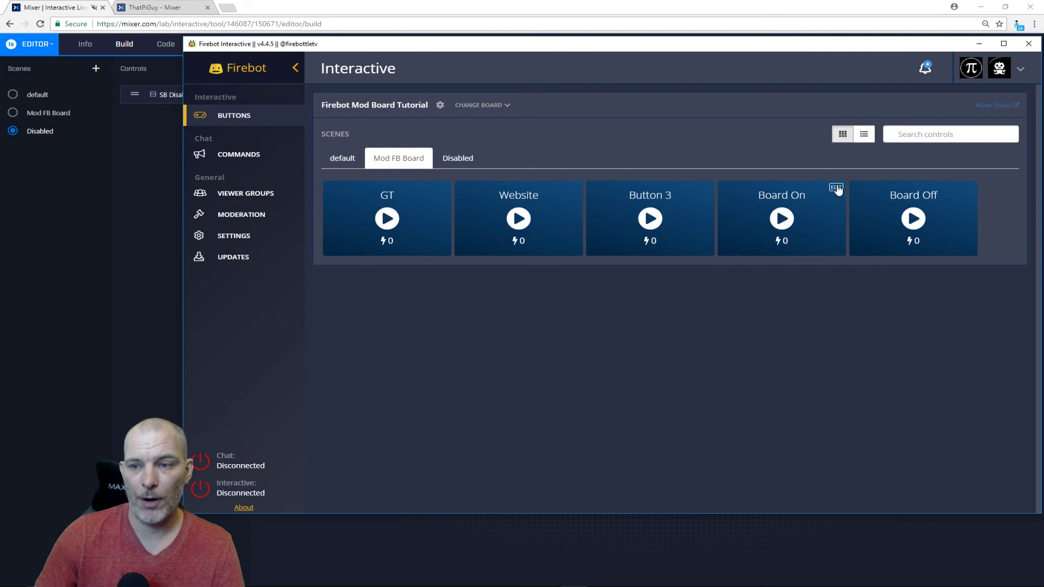
Step: Add a Change Scene effect to the Board On button, set to Change Scenes
{"action": "left_click", "coordinate": [837, 187]}
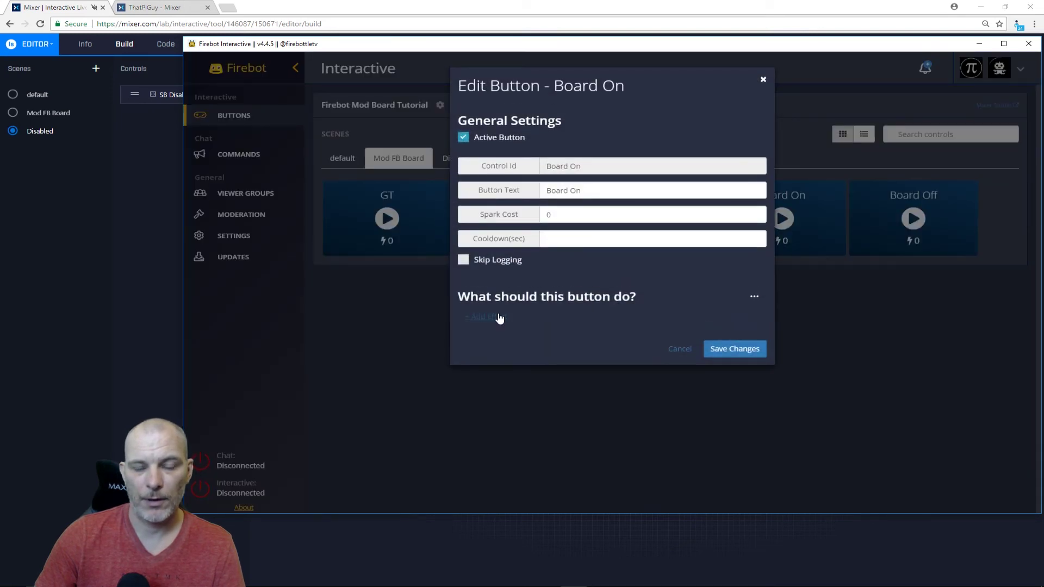
{"action": "left_click", "coordinate": [499, 317]}
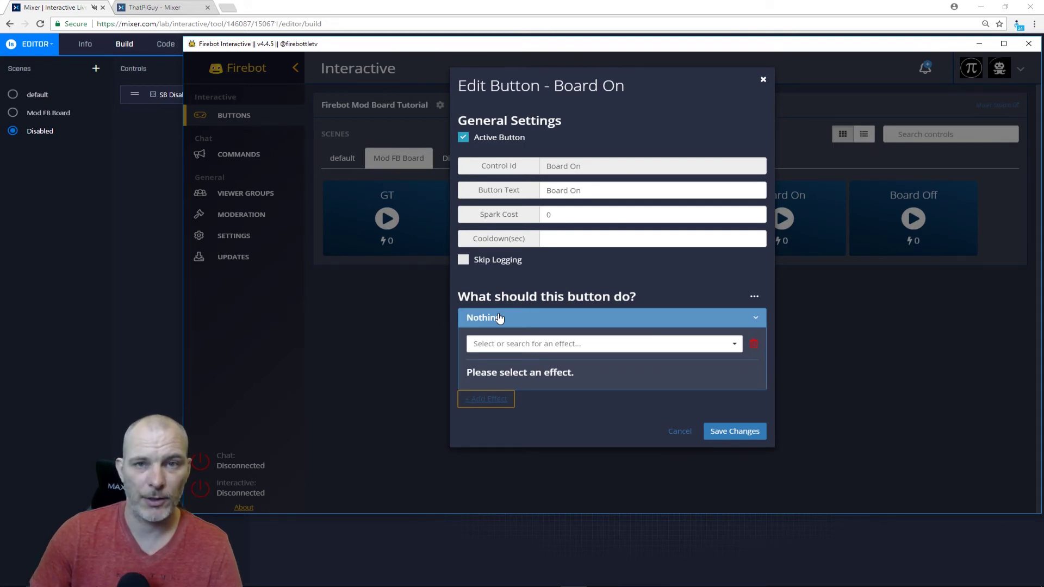
{"action": "left_click", "coordinate": [562, 345]}
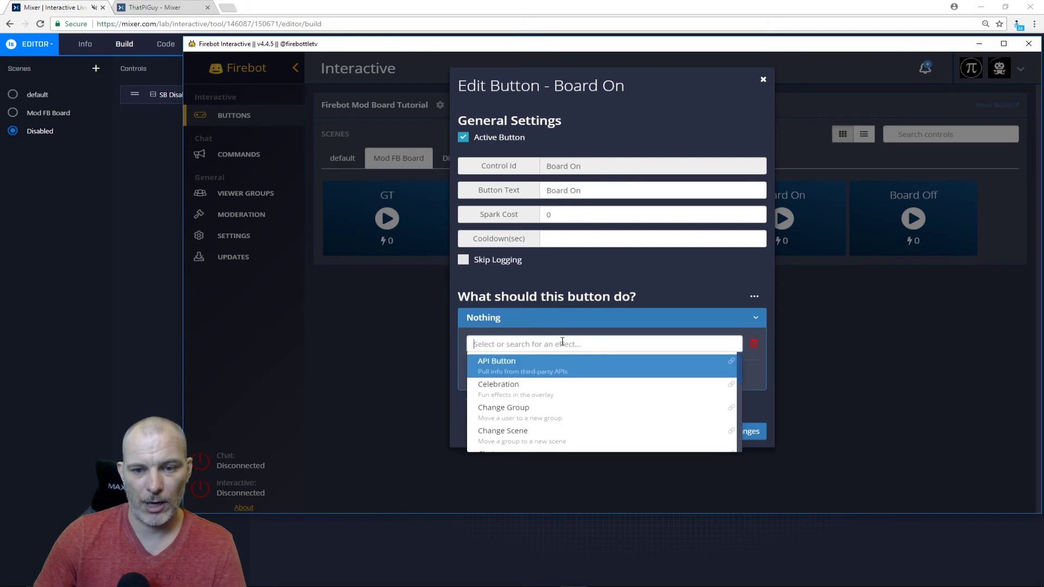
{"action": "left_click", "coordinate": [538, 438]}
{"action": "left_click", "coordinate": [493, 392]}
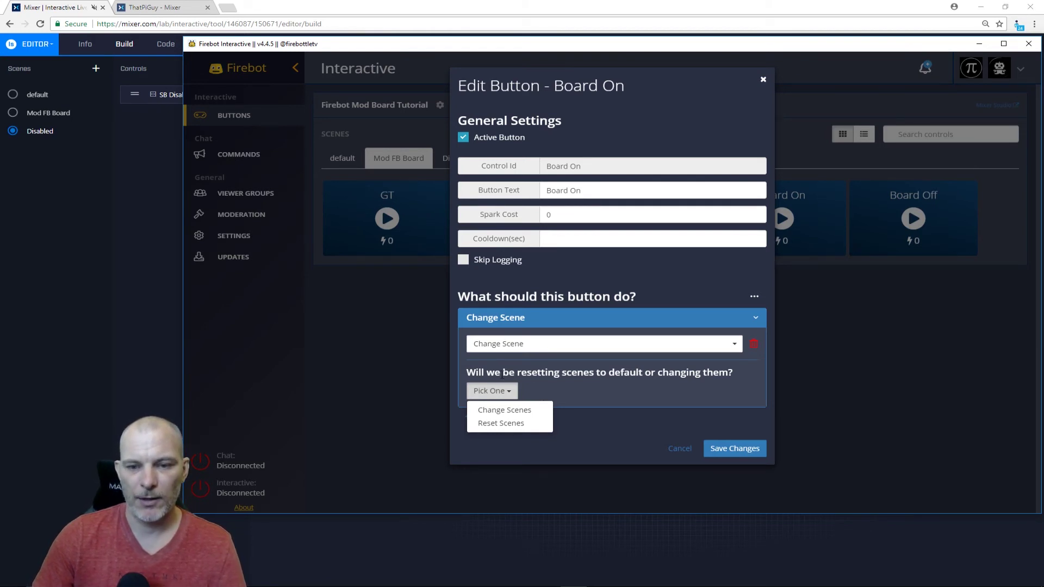
{"action": "left_click", "coordinate": [530, 411]}
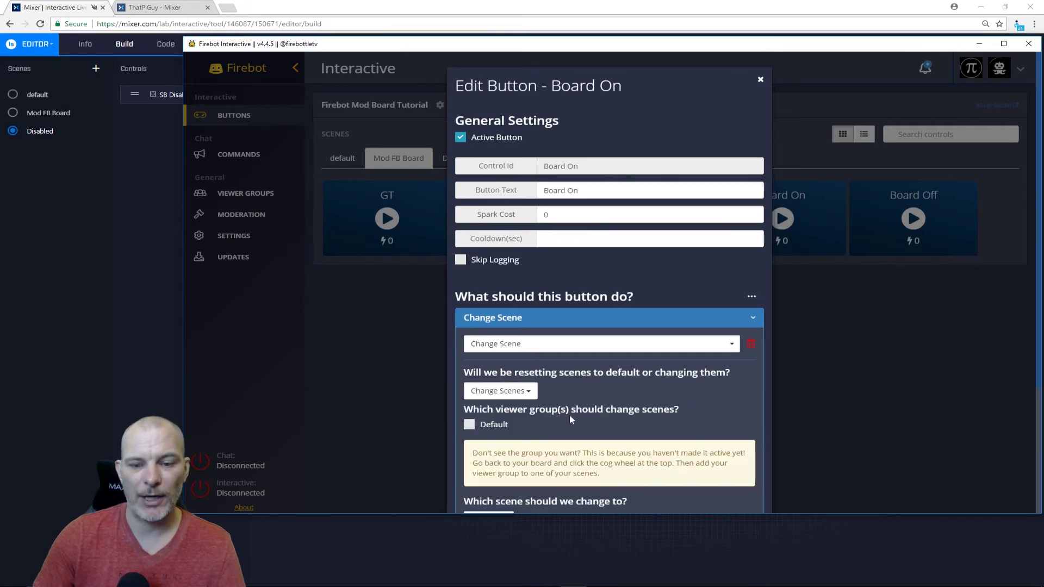
Step: Target the Default viewer group at the default scene and save Board On
{"action": "scroll", "coordinate": [585, 419], "scroll_direction": "down", "scroll_amount": 1}
{"action": "scroll", "coordinate": [585, 420], "scroll_direction": "down", "scroll_amount": 1}
{"action": "left_click", "coordinate": [469, 323]}
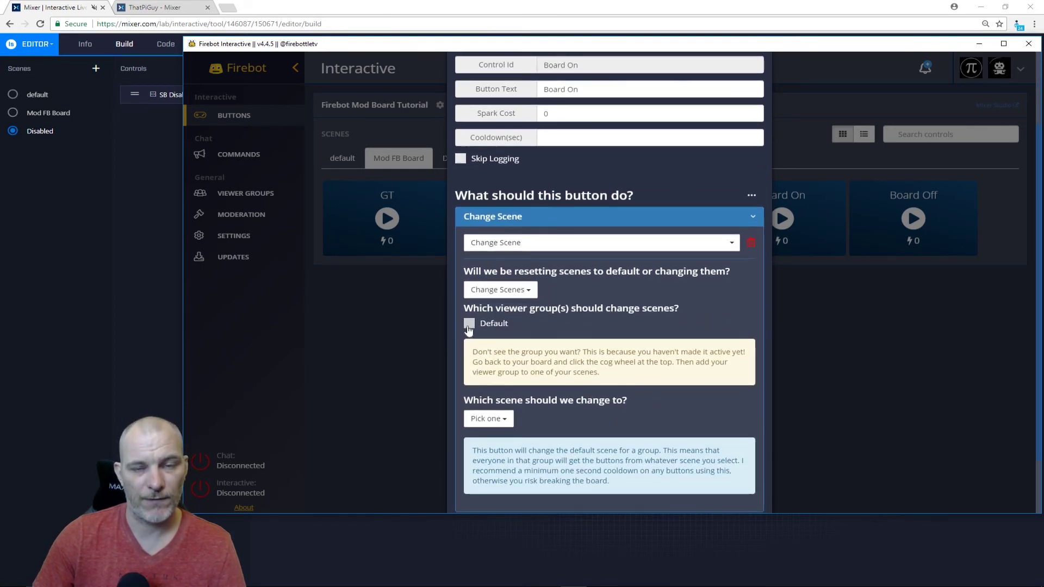
{"action": "scroll", "coordinate": [544, 381], "scroll_direction": "down", "scroll_amount": 2}
{"action": "left_click", "coordinate": [489, 347]}
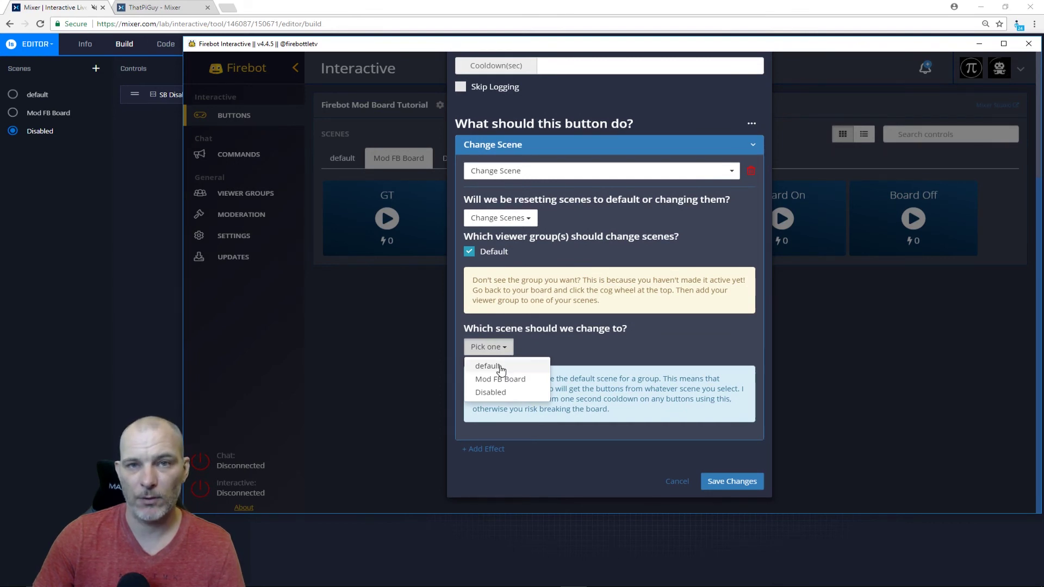
{"action": "left_click", "coordinate": [501, 370]}
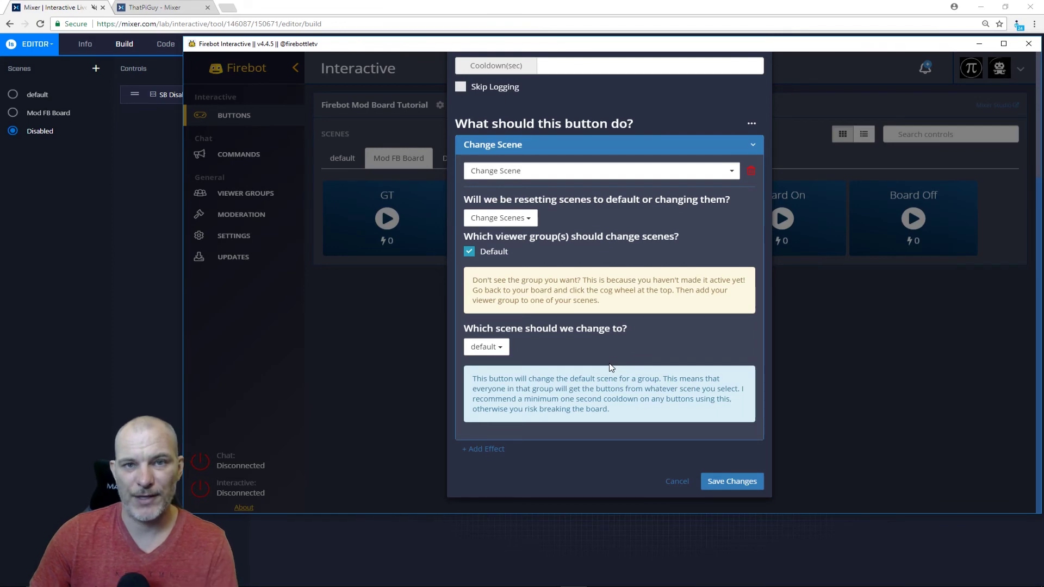
{"action": "left_click", "coordinate": [732, 481]}
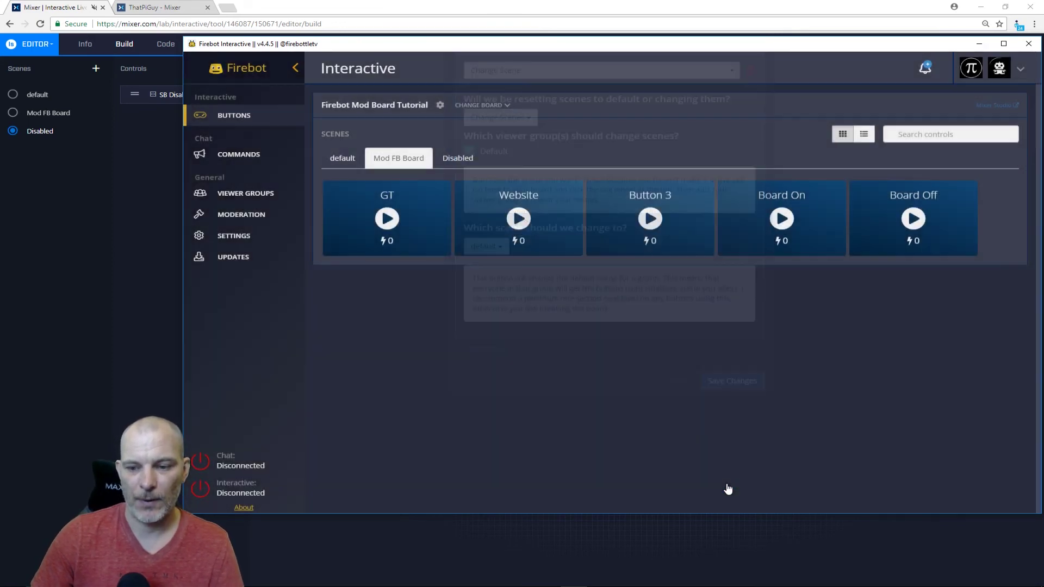